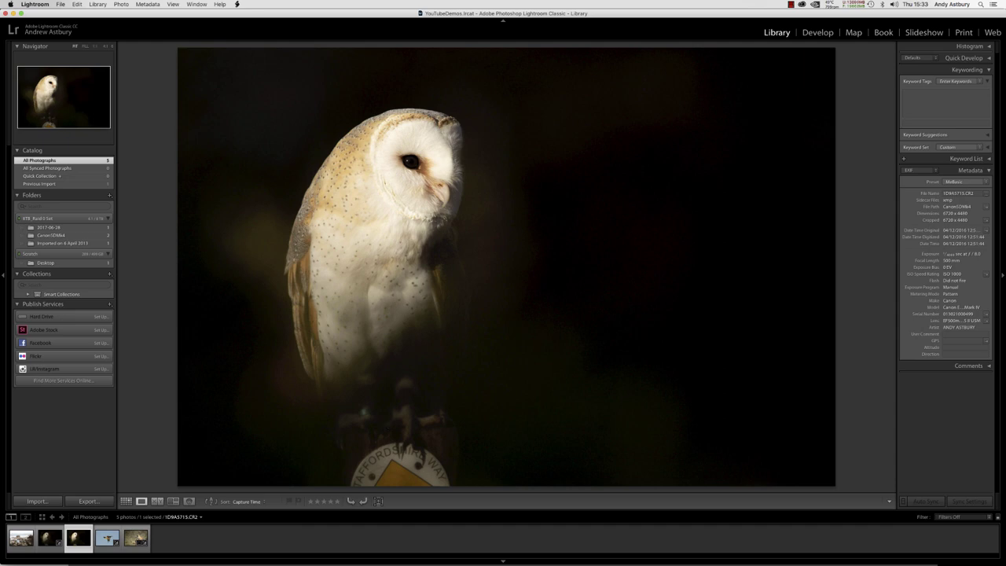
Compare the darker Edit-5.tif with the raw CR2, then open the raw owl photo in Develop
click(48, 538)
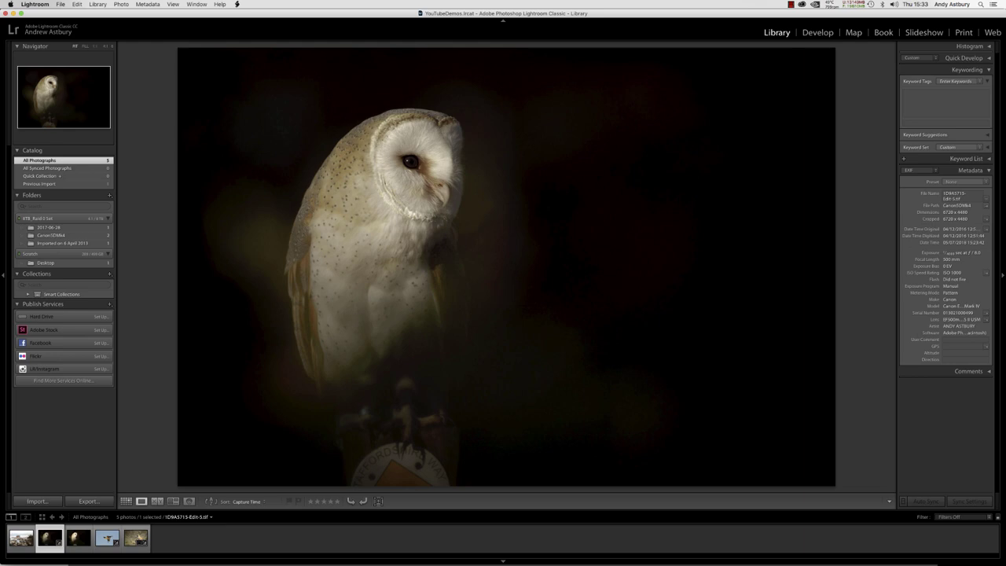
click(79, 537)
click(78, 538)
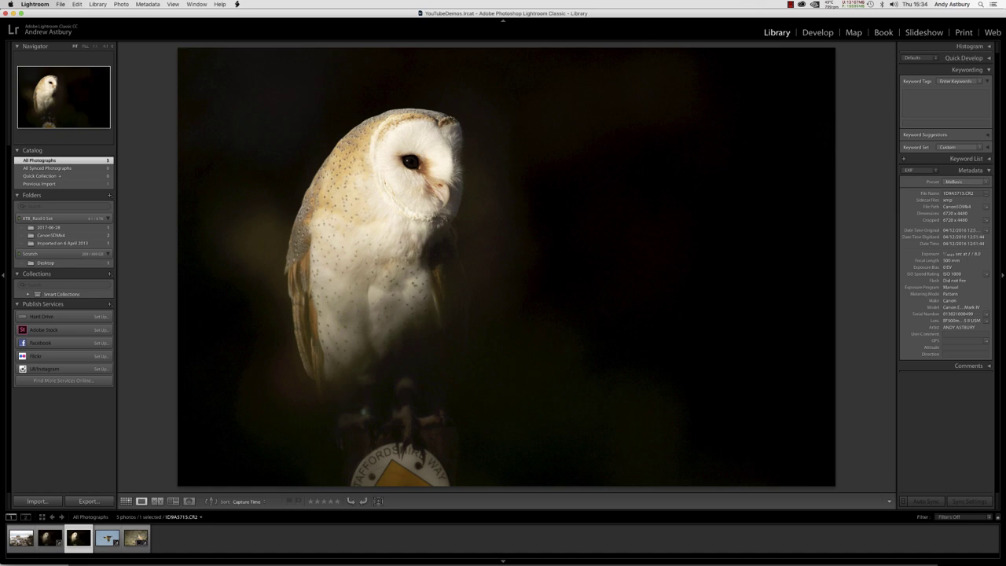
click(815, 35)
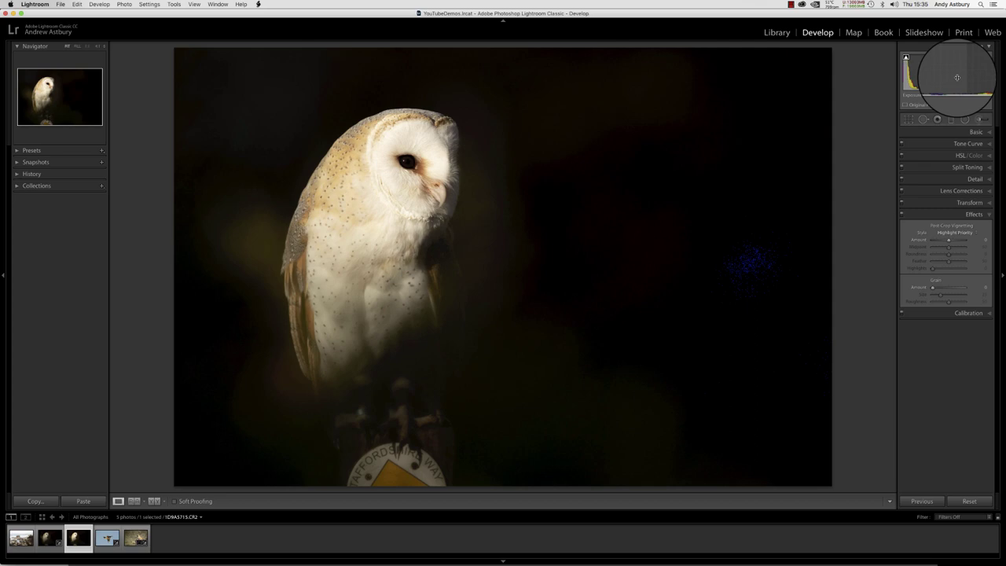
Turn on clipping warnings with J and show the Calibration panel at process Version 4 (Current)
key(j)
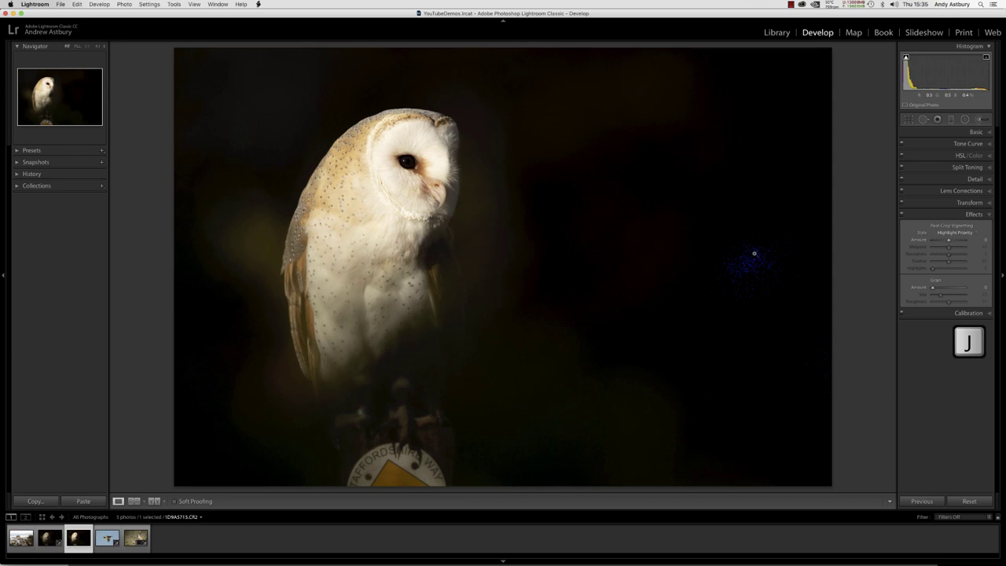
click(976, 132)
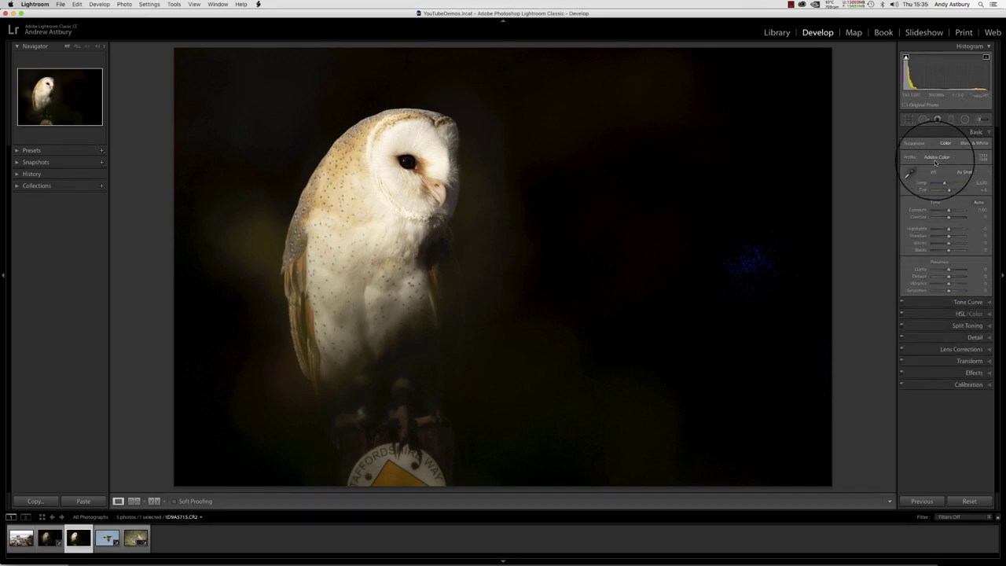
click(971, 384)
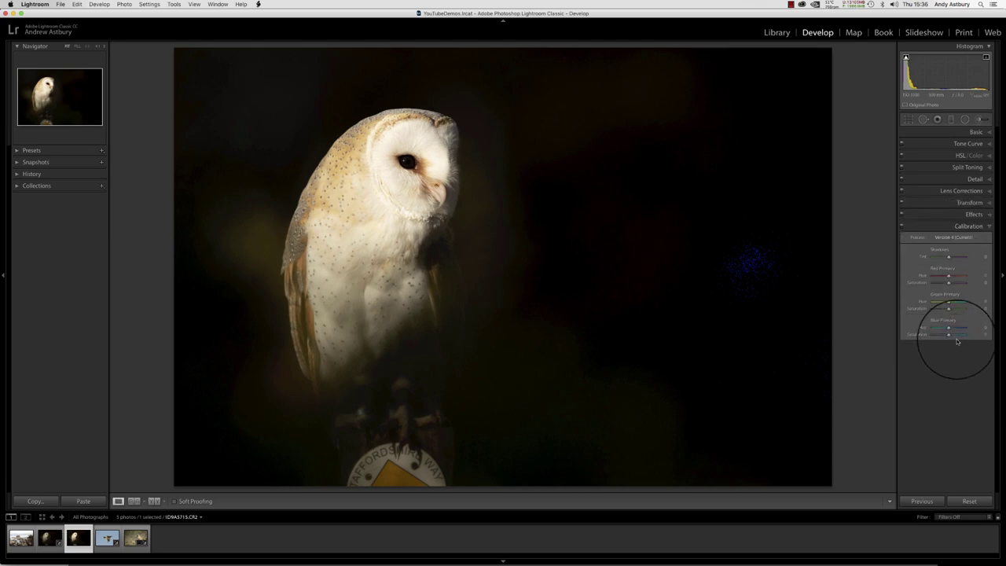
click(943, 240)
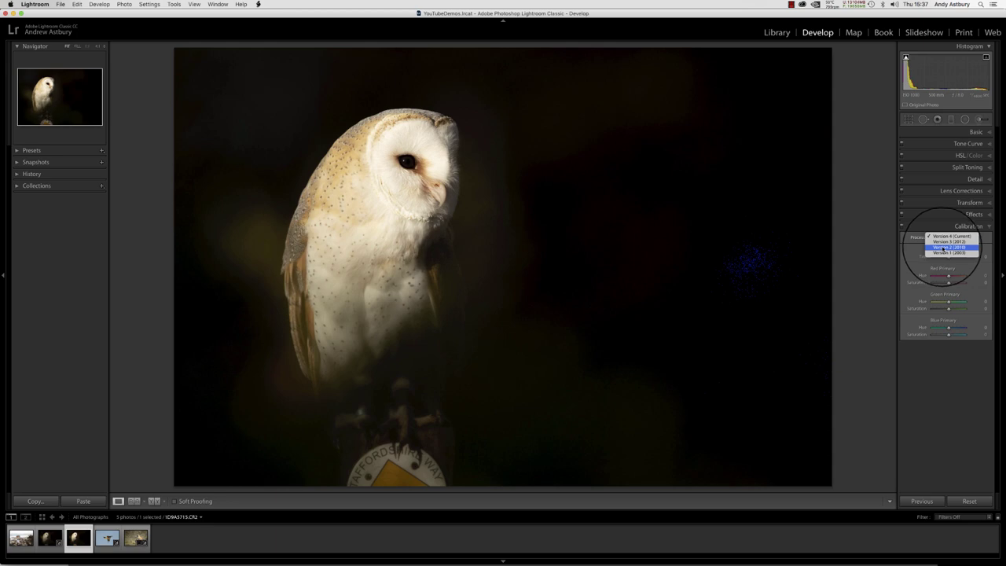
click(947, 246)
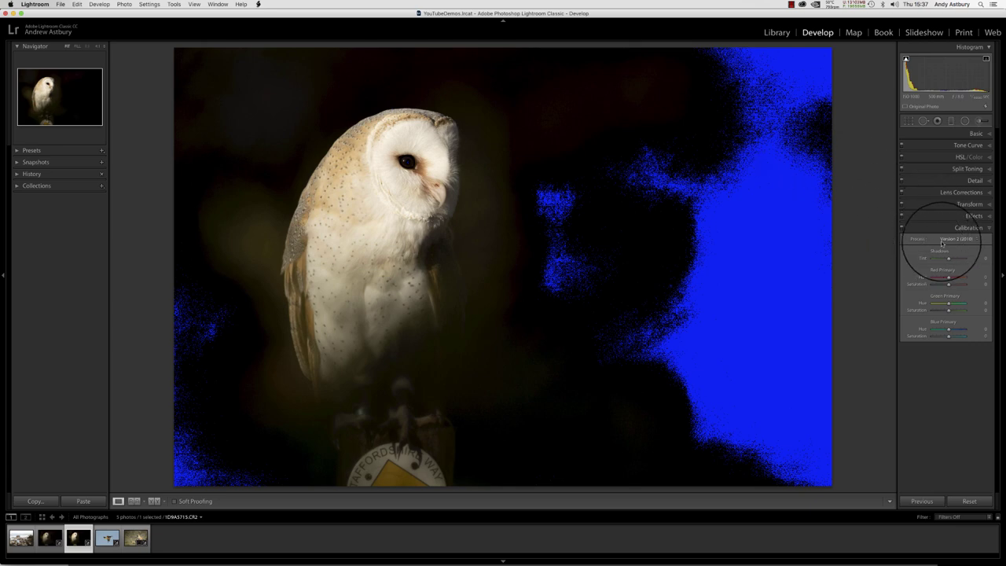
click(952, 238)
click(943, 227)
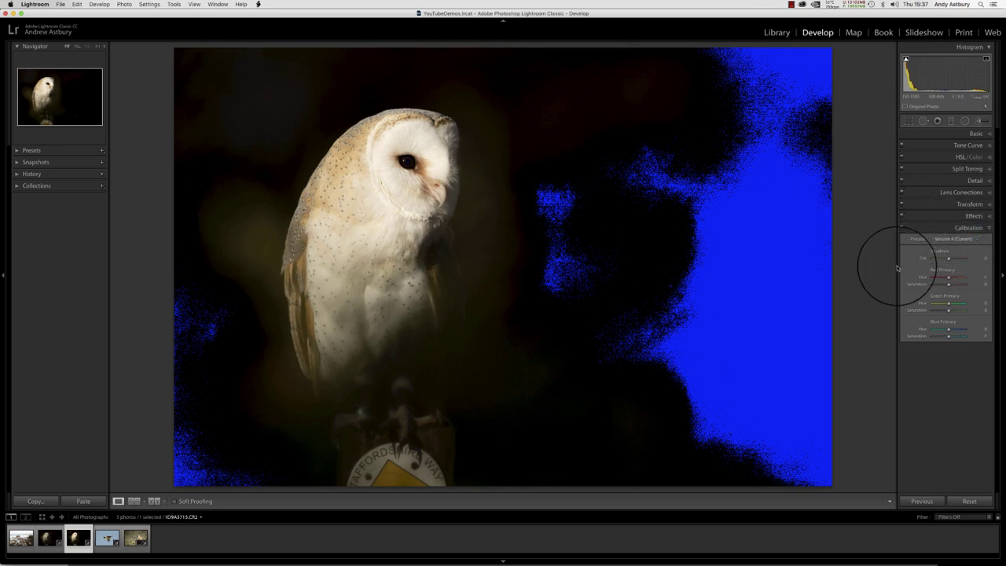
In the Basic panel, try Blacks at +100 and -100, then reset Blacks to 0
click(953, 132)
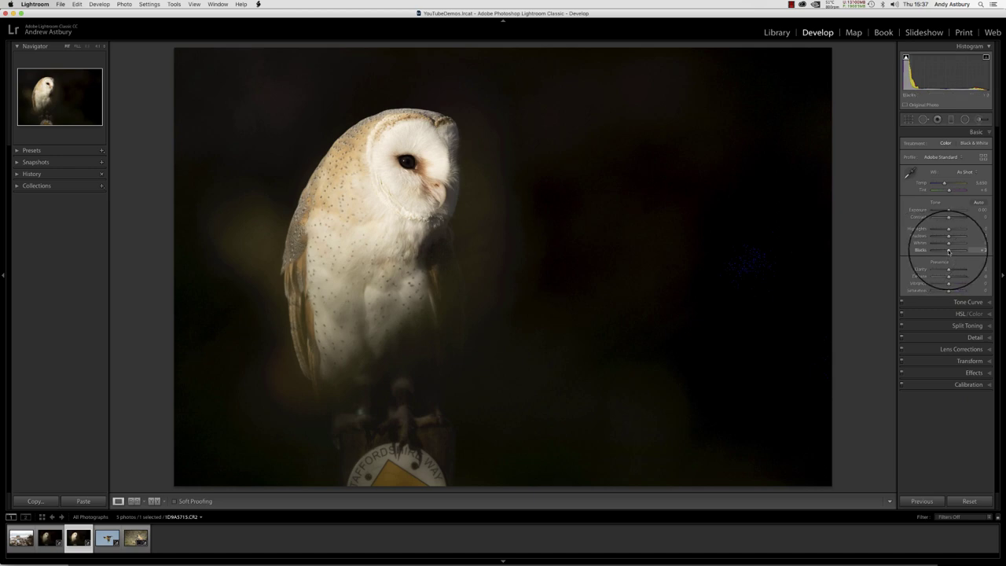
drag(949, 252, 976, 256)
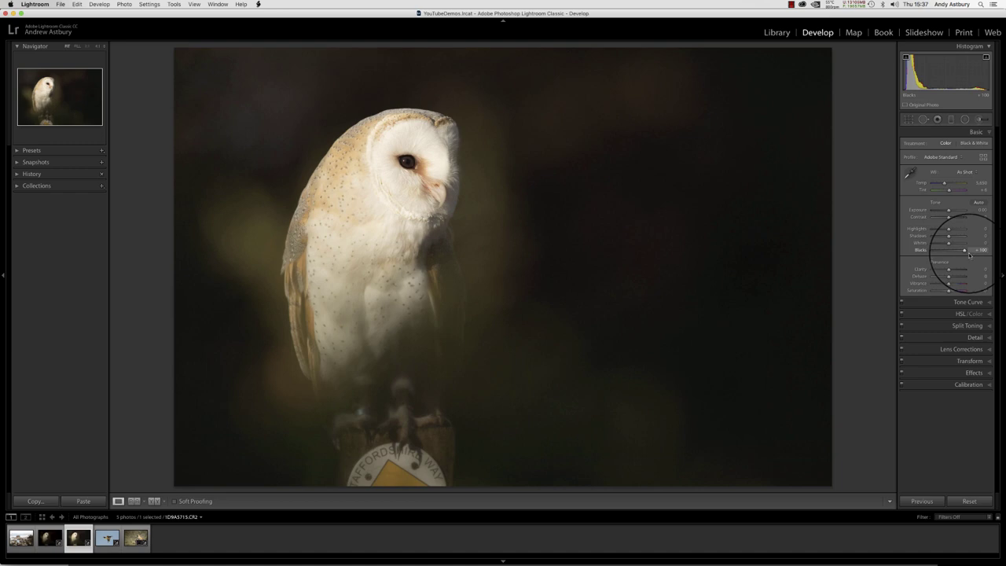
drag(956, 252, 914, 252)
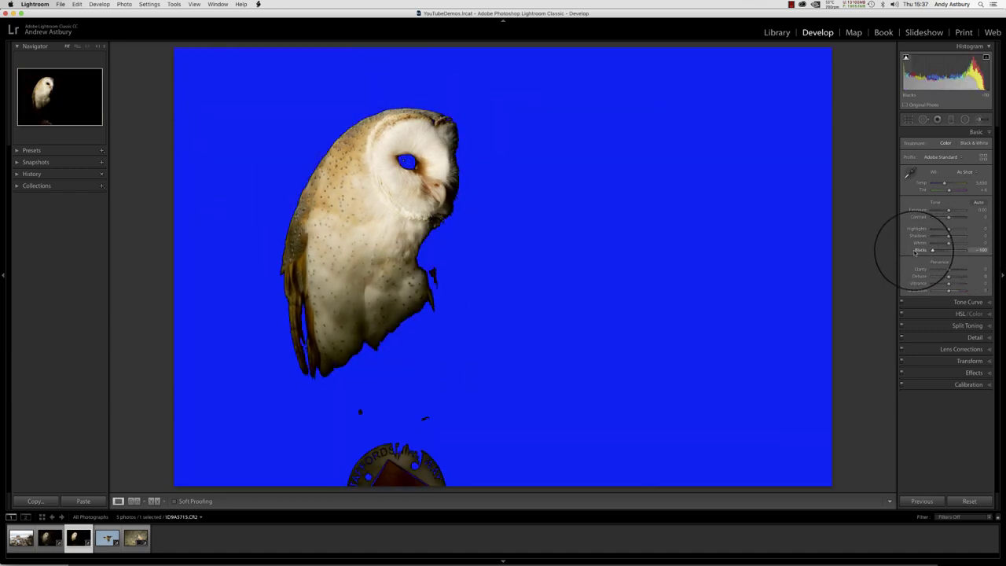
double_click(916, 250)
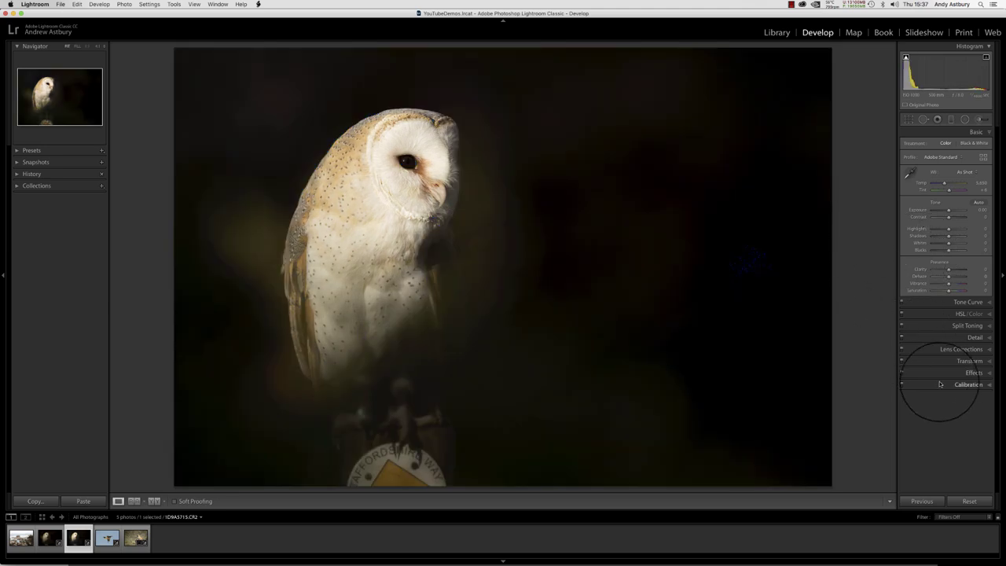
Switch the process to Version 2 (2010) and adjust Blacks in the Basic panel
click(967, 384)
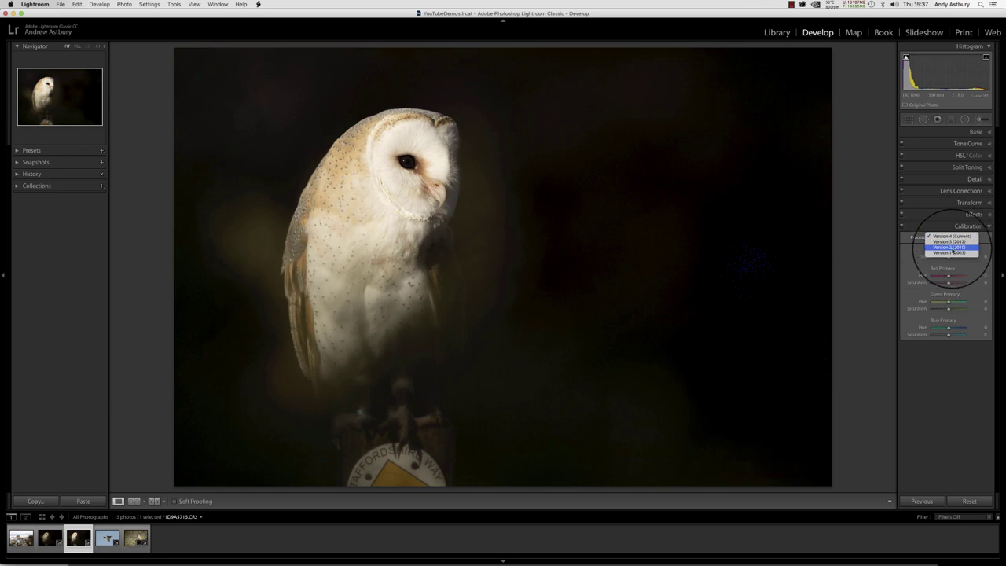
click(949, 247)
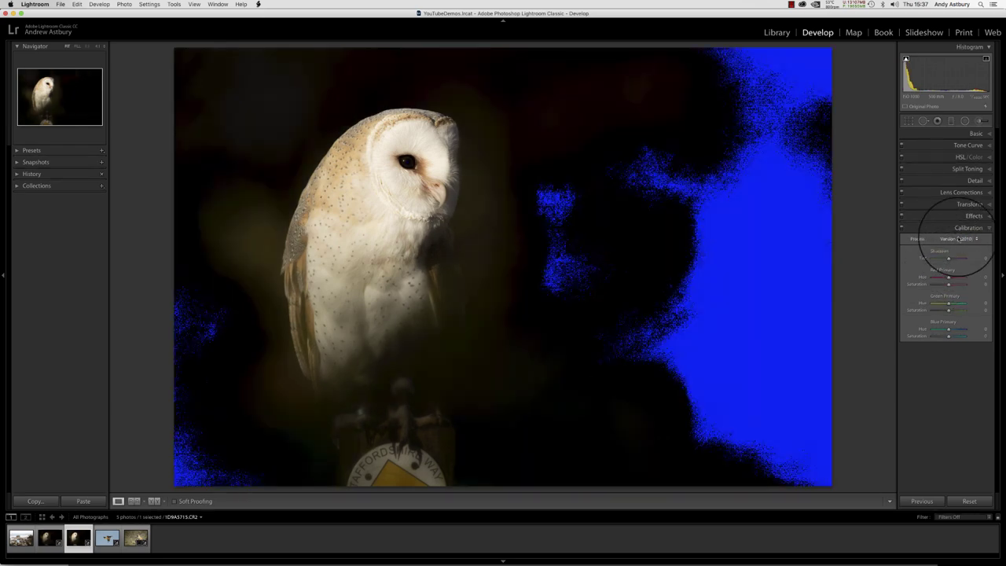
click(974, 133)
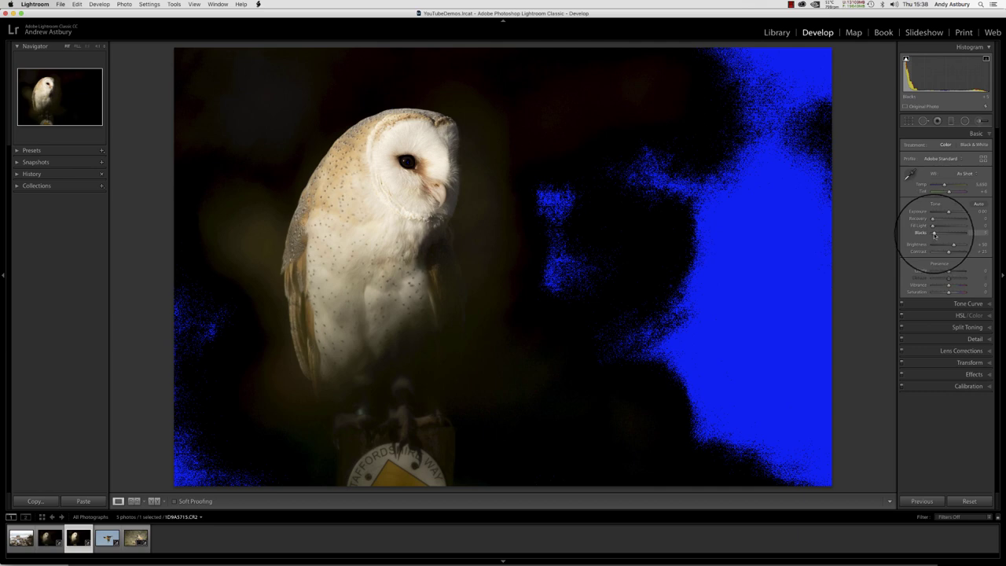
drag(934, 235, 934, 235)
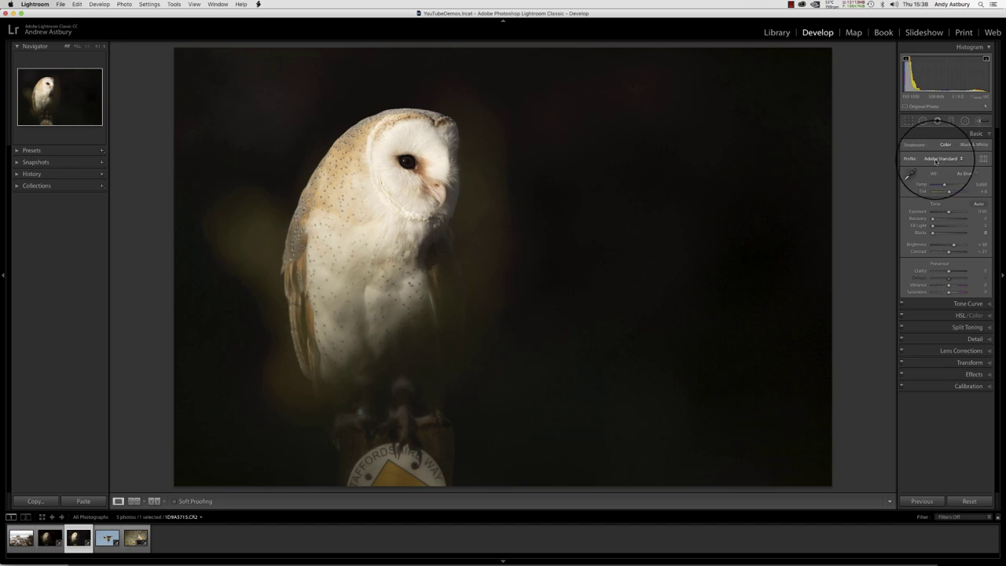
Apply the Camera Neutral profile, enter Brightness -50 and Contrast 0, and show the Tone Curve
click(937, 160)
click(932, 166)
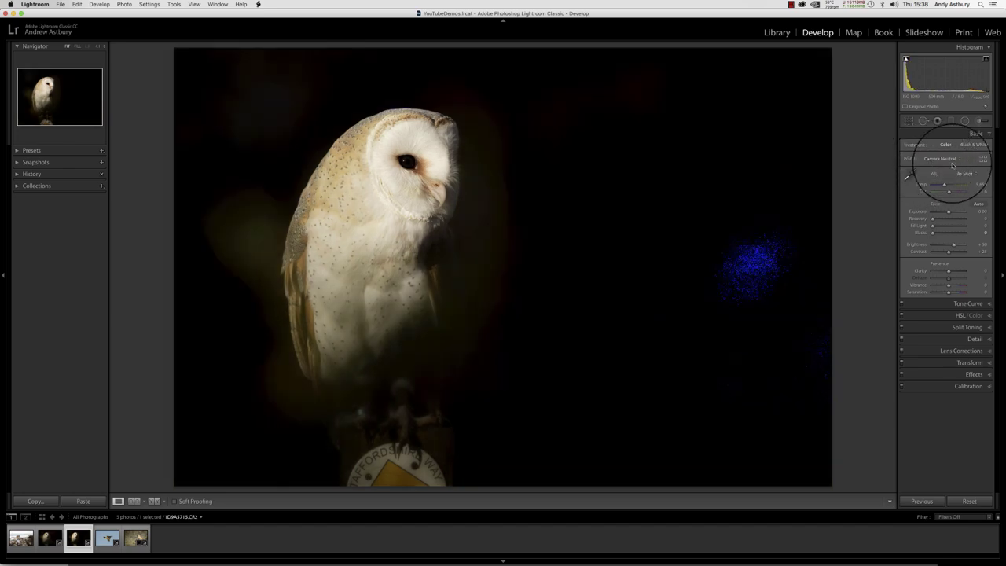
click(980, 246)
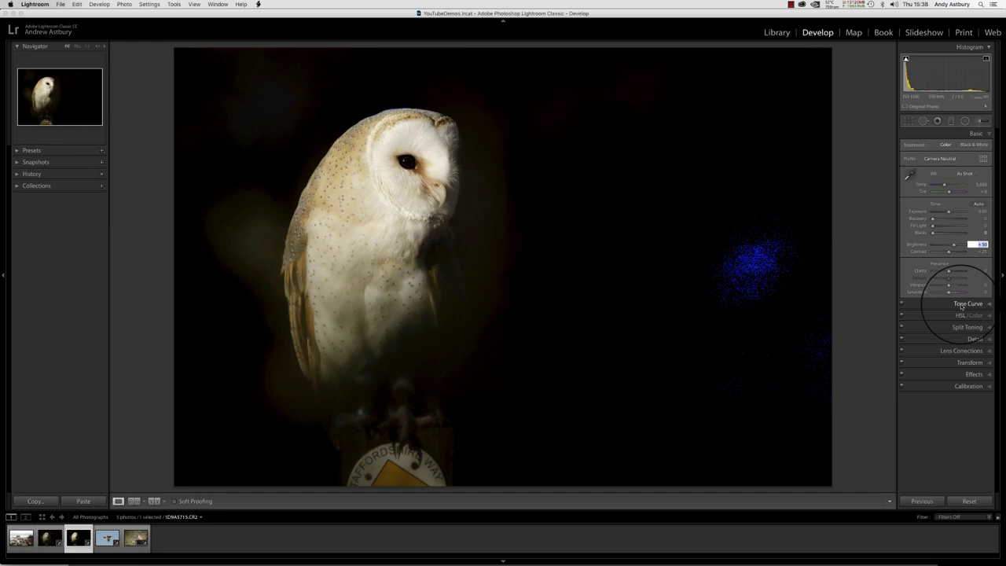
text(-50)
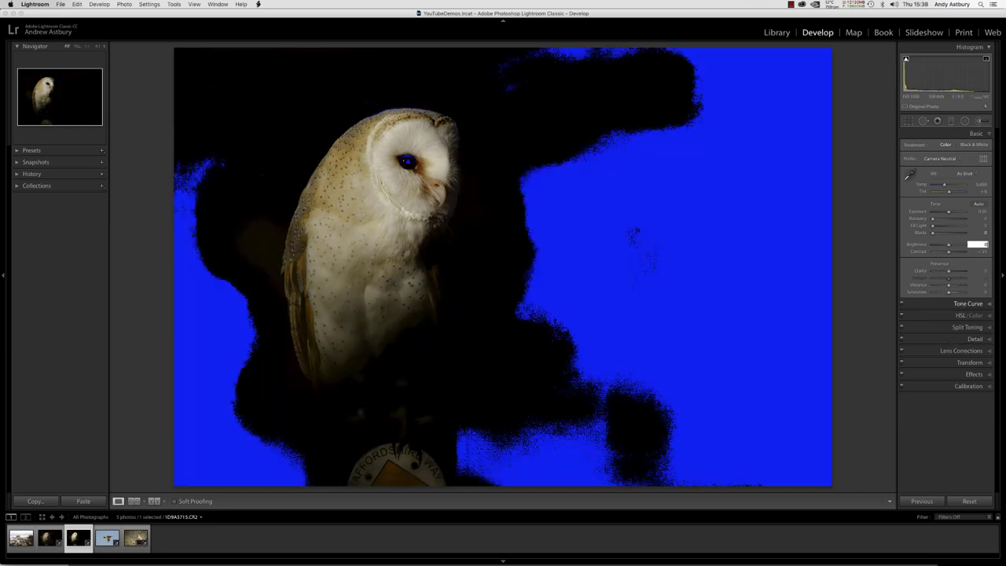
key(Return)
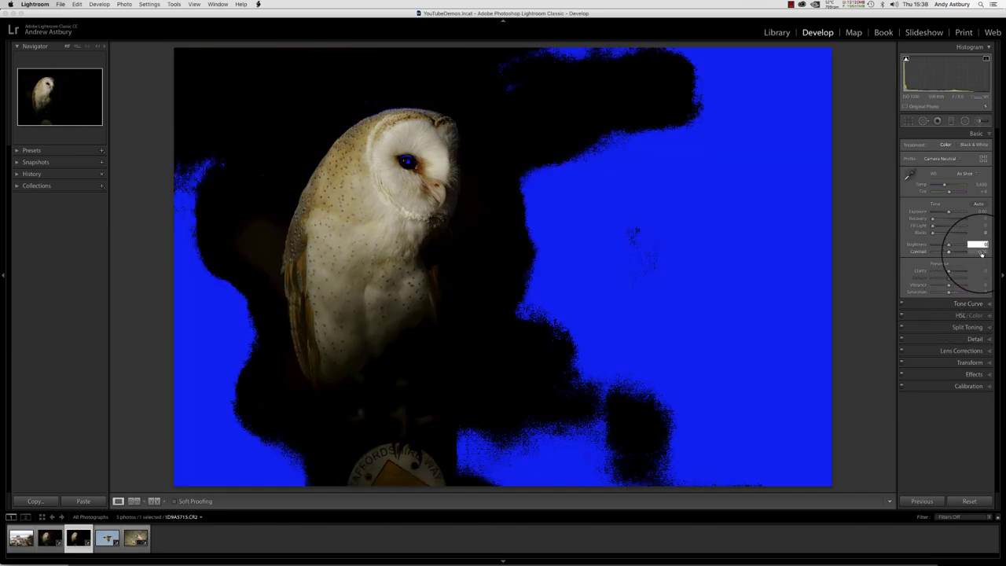
key(Tab)
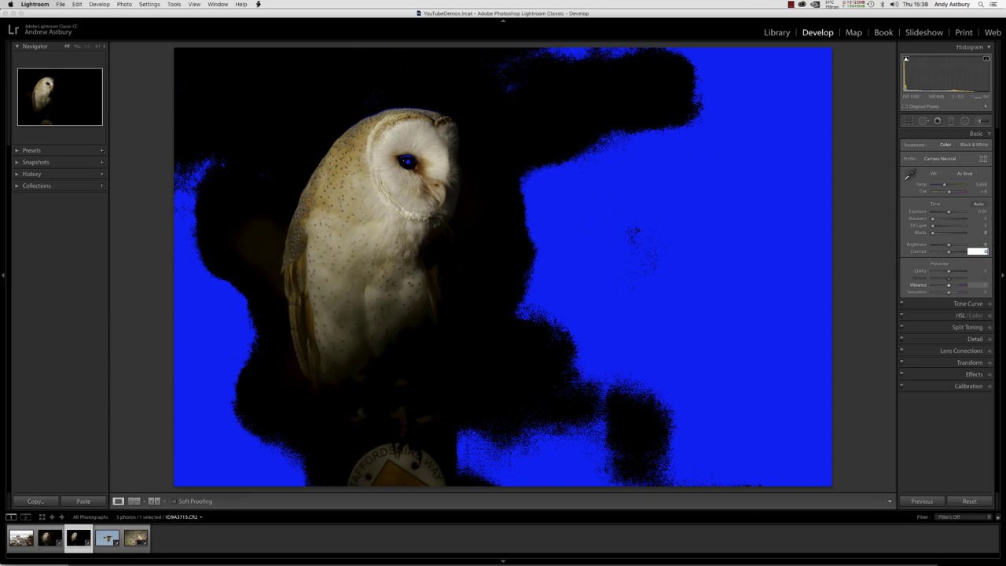
text(0)
key(Return)
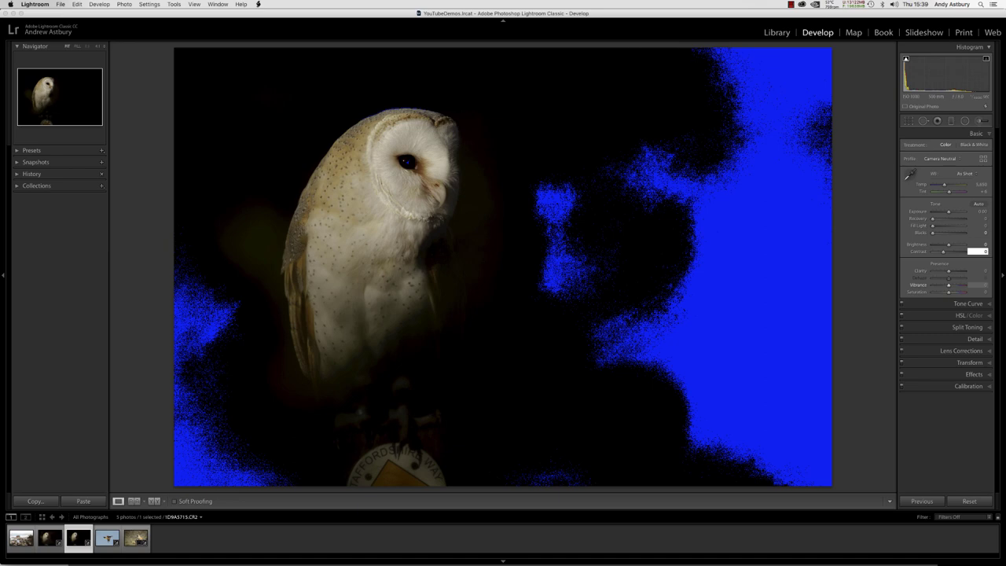
click(950, 304)
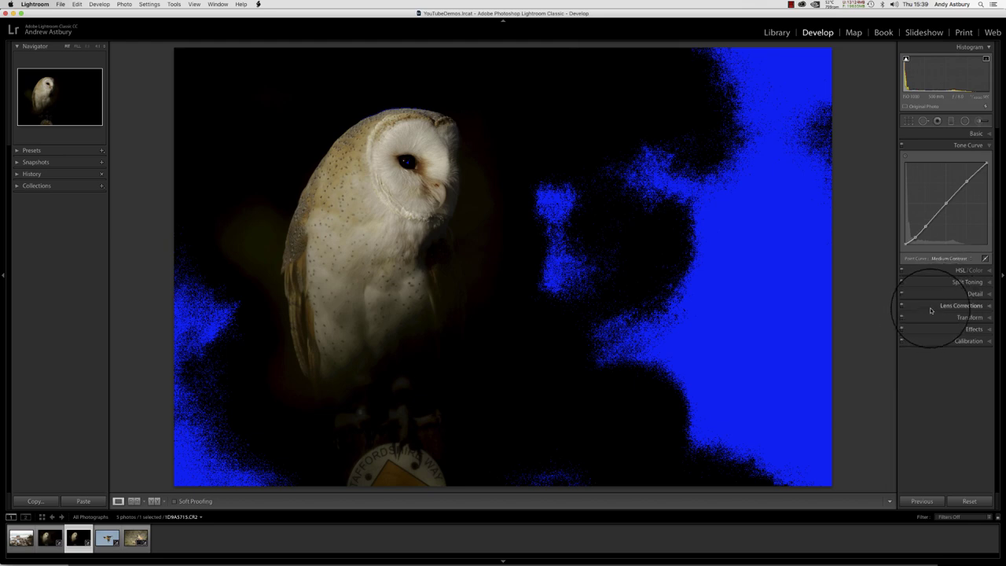
Reset the point curve to Linear and raise its black point slightly to brighten shadows
click(949, 258)
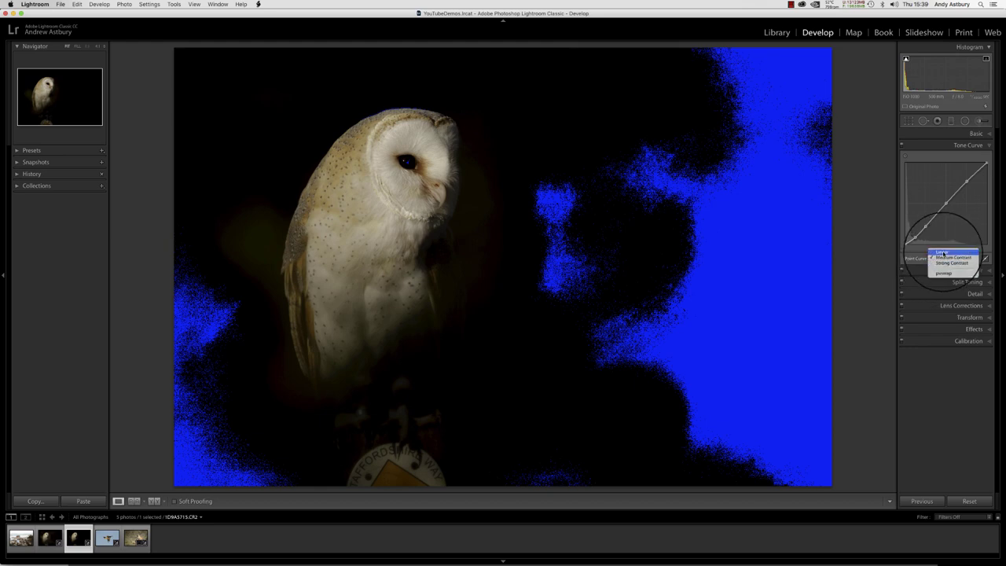
click(942, 251)
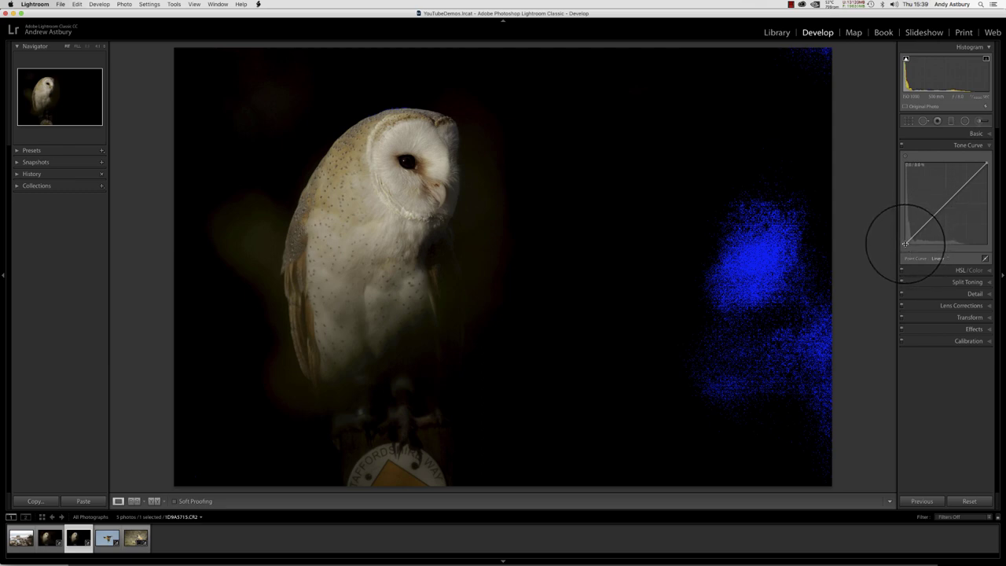
drag(905, 244, 904, 240)
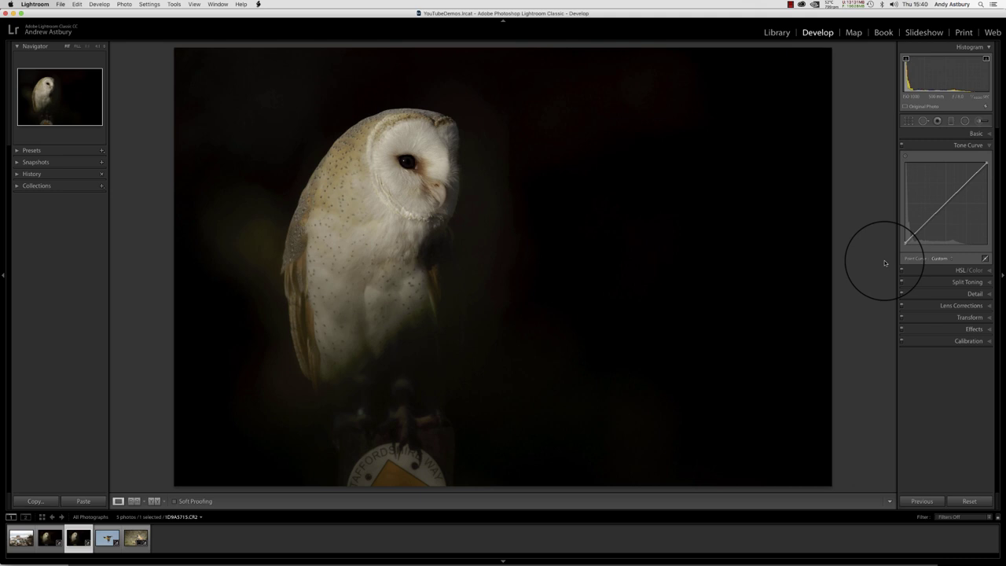
Raise Exposure in the Basic panel to brighten the owl
click(957, 134)
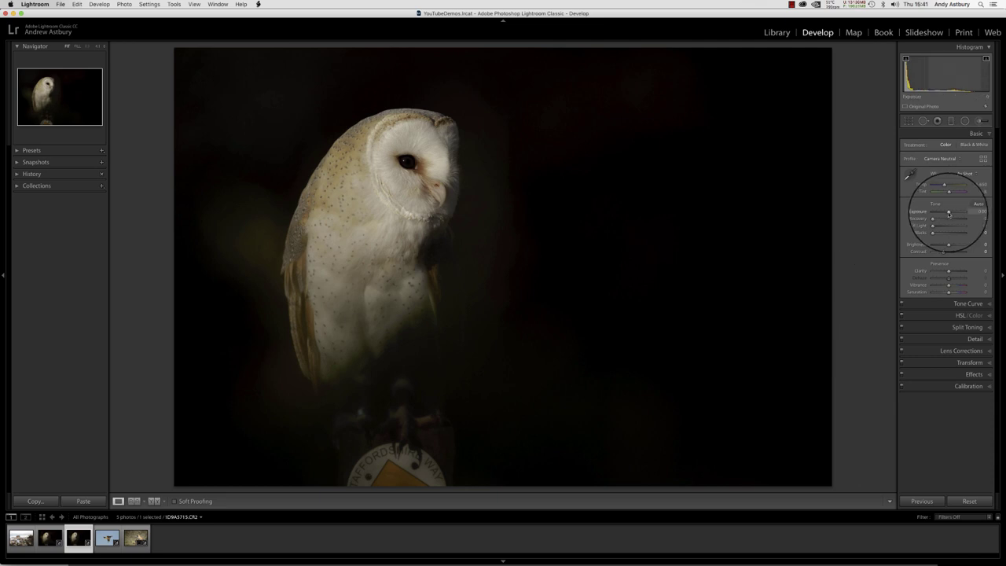
drag(949, 212, 951, 212)
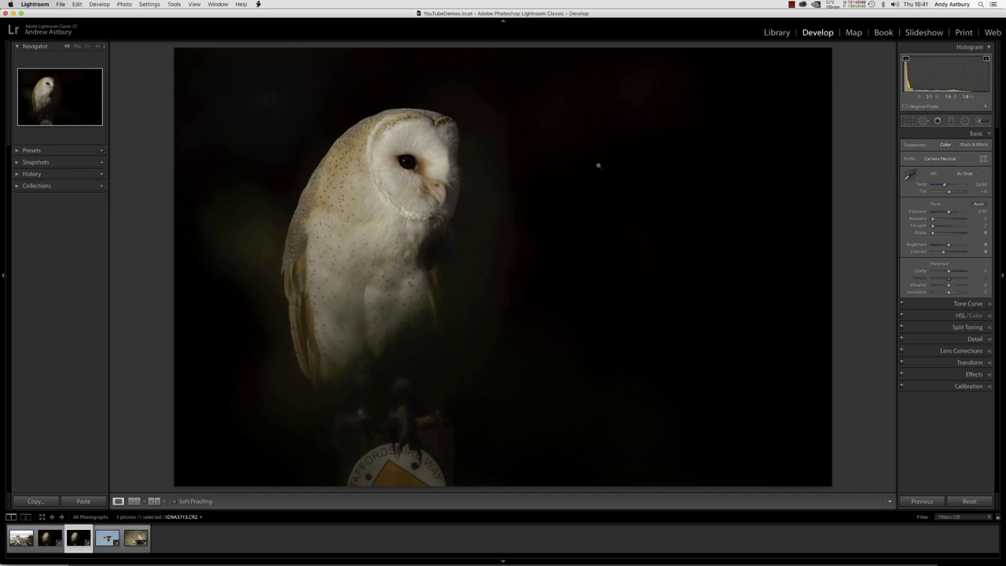
Send the owl photo to Photoshop CC 2018 with Edit In from the context menu
right_click(380, 219)
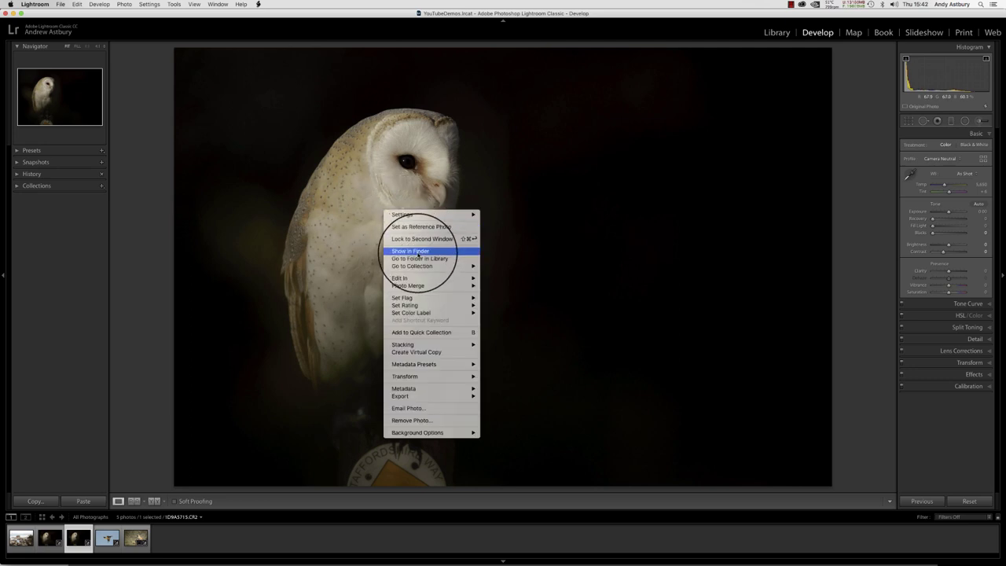
mouse_move(425, 278)
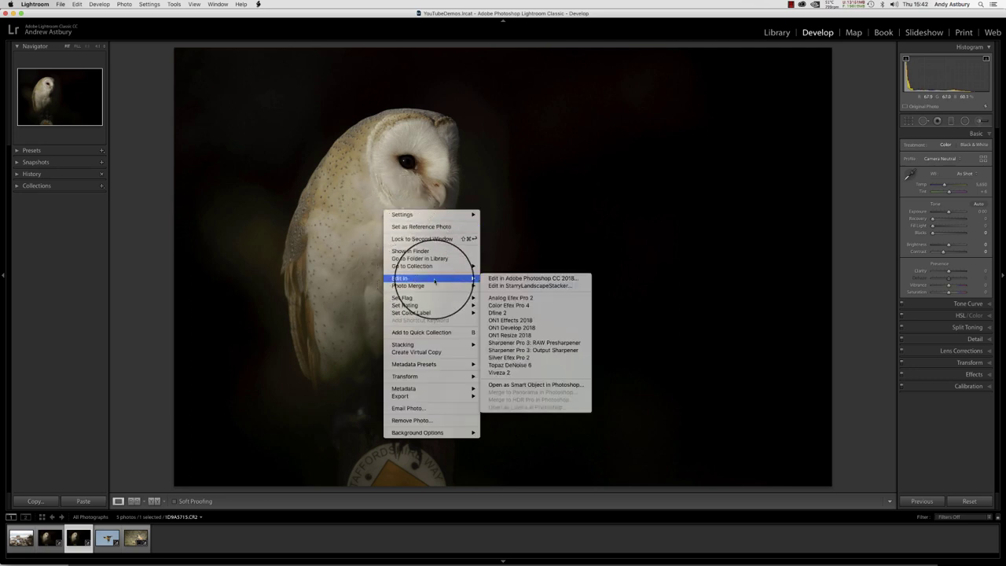
click(511, 279)
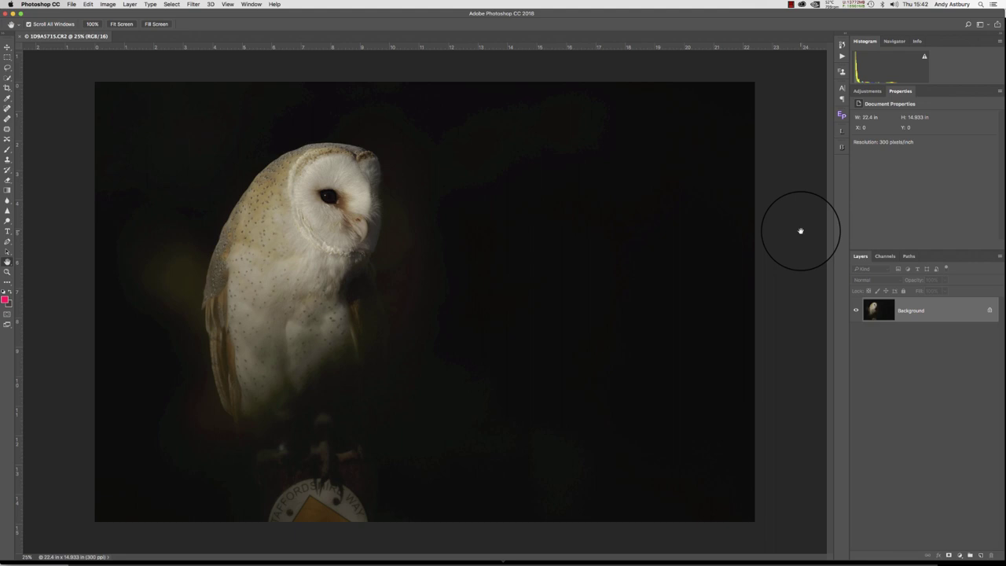
Duplicate the Background layer into Layer 1 with Cmd+J
key(super+j)
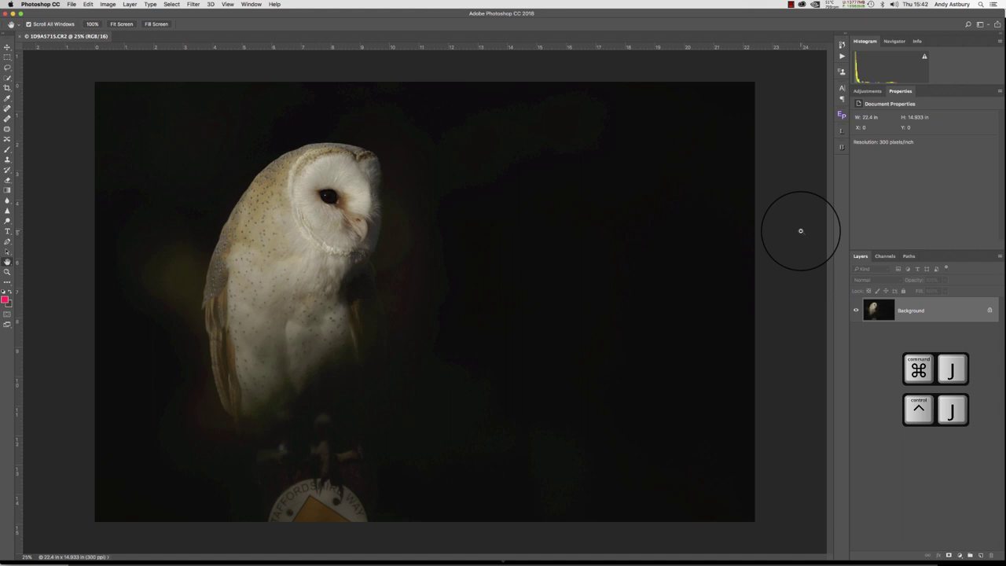
key(super+j)
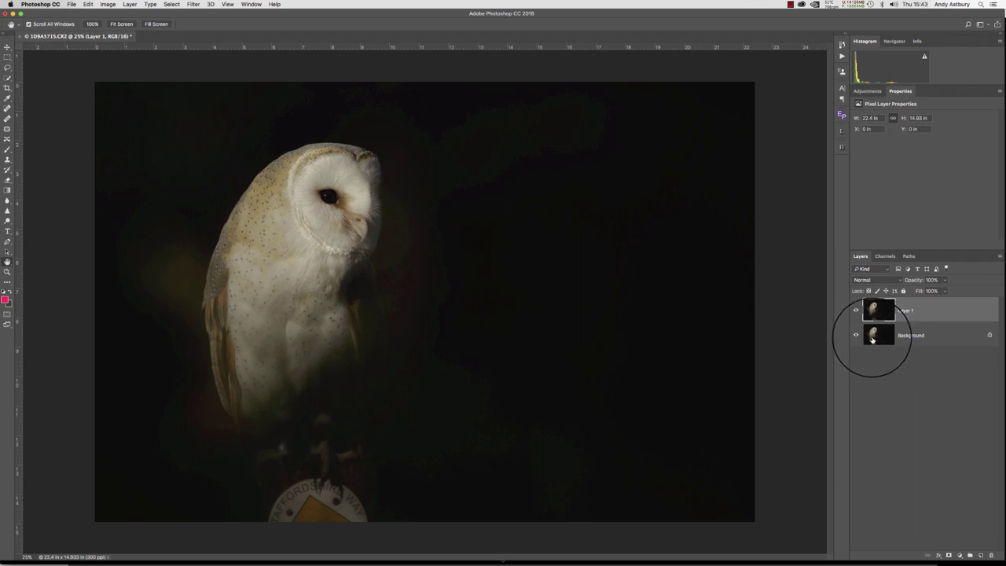
Set Layer 1's blend mode to Screen
click(864, 280)
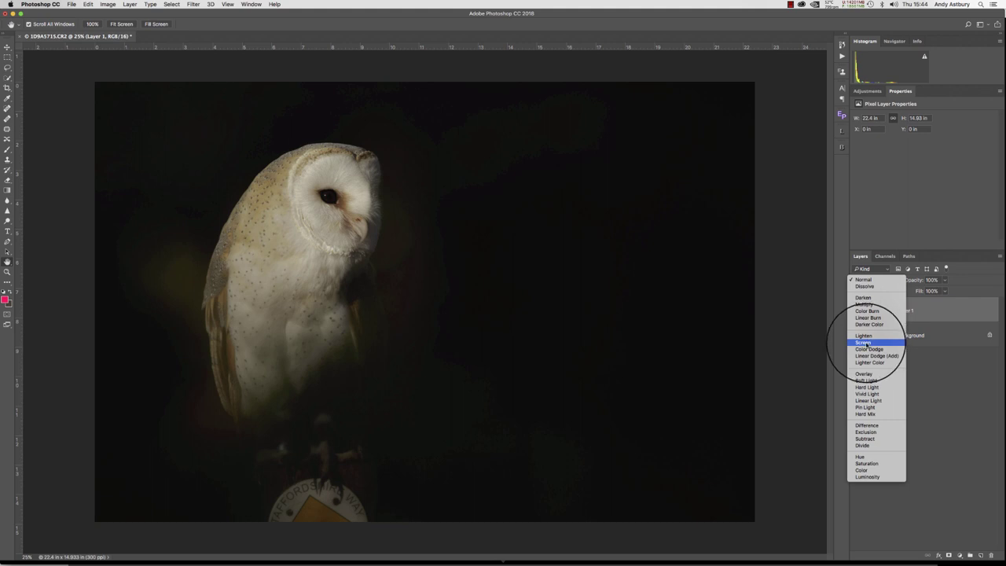
click(864, 342)
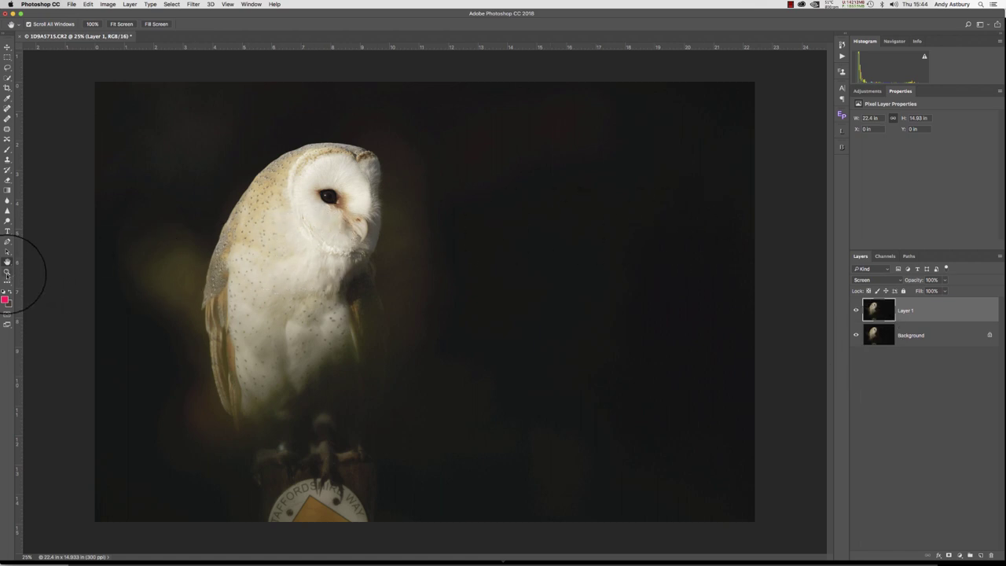
Zoom to 100% on the owl's eye, then zoom back out to show the whole owl and perch
double_click(7, 272)
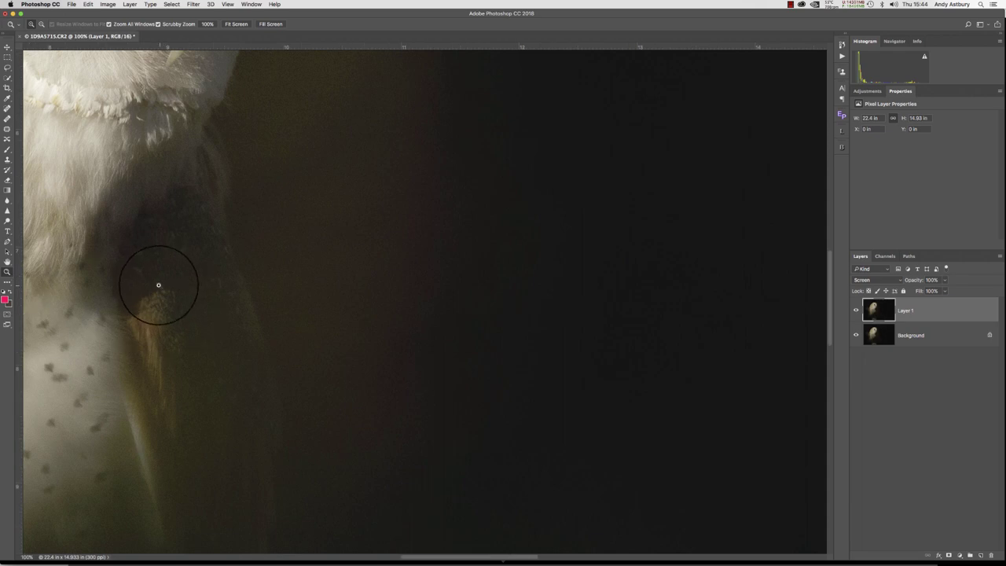
drag(117, 220, 579, 478)
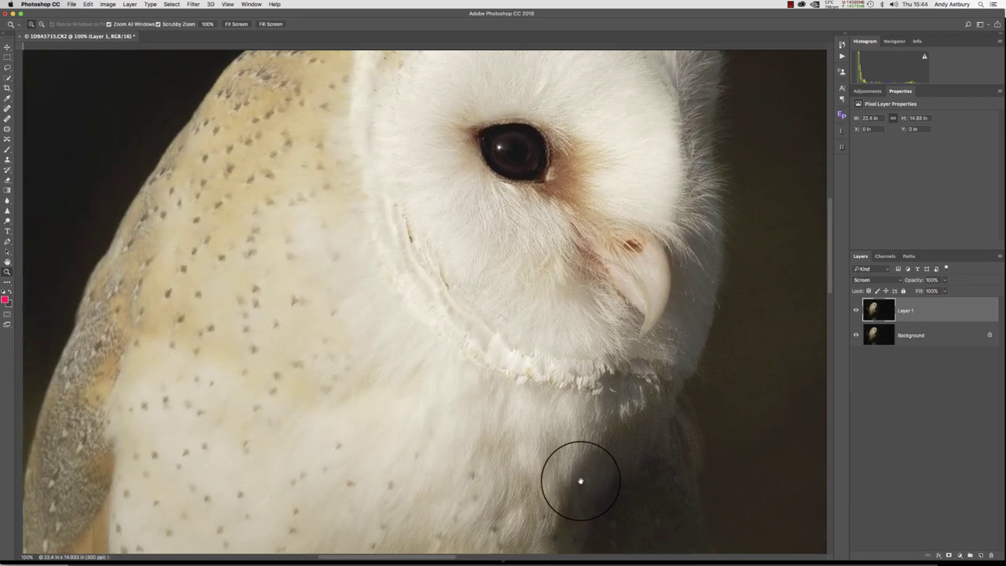
drag(478, 348, 522, 374)
scroll(522, 374, down, 5)
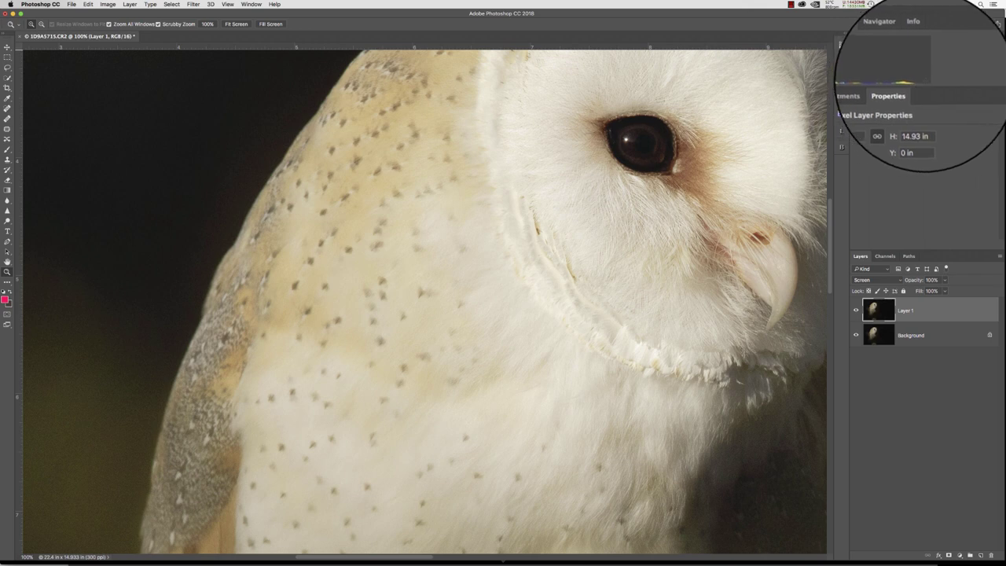
alt+click(335, 304)
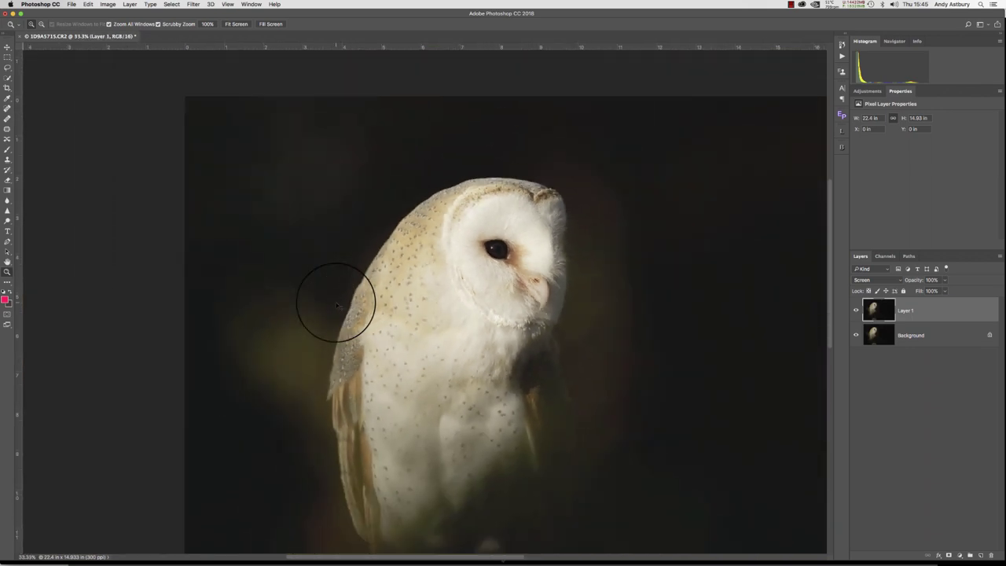
alt+click(336, 303)
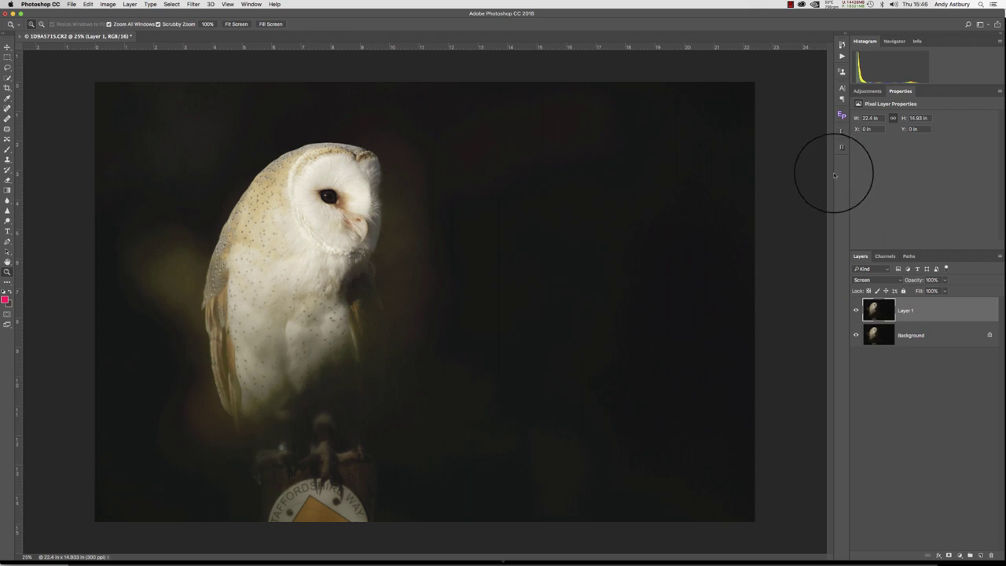
Open the Lumenzia luminosity-mask extension panel beside the owl image
click(841, 132)
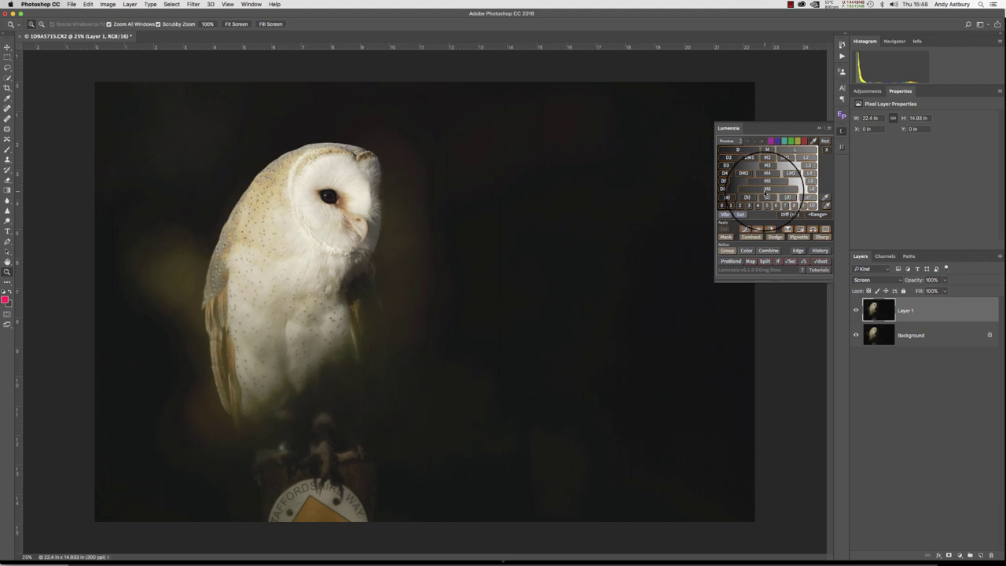
Switch Lumenzia's preview mode to LIVE-M
click(738, 142)
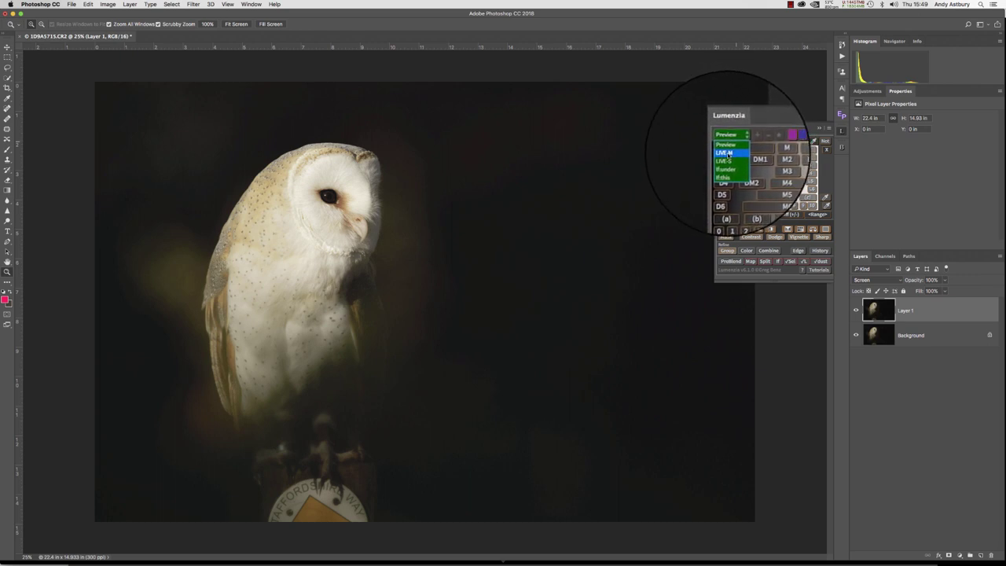
click(728, 153)
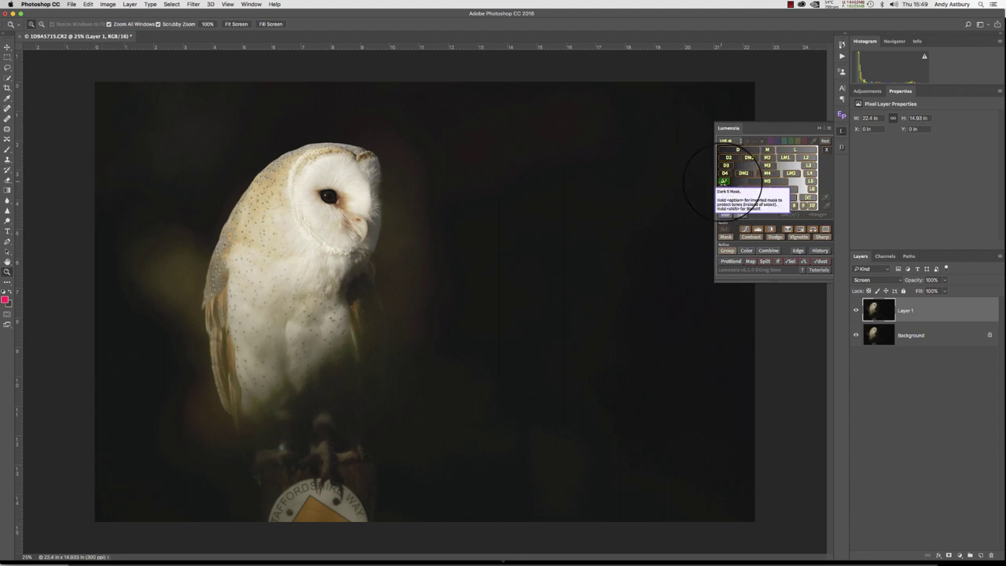
Mask Layer 1 with Lumenzia darks, comparing D5, D2 and L4 before returning to D5
click(724, 181)
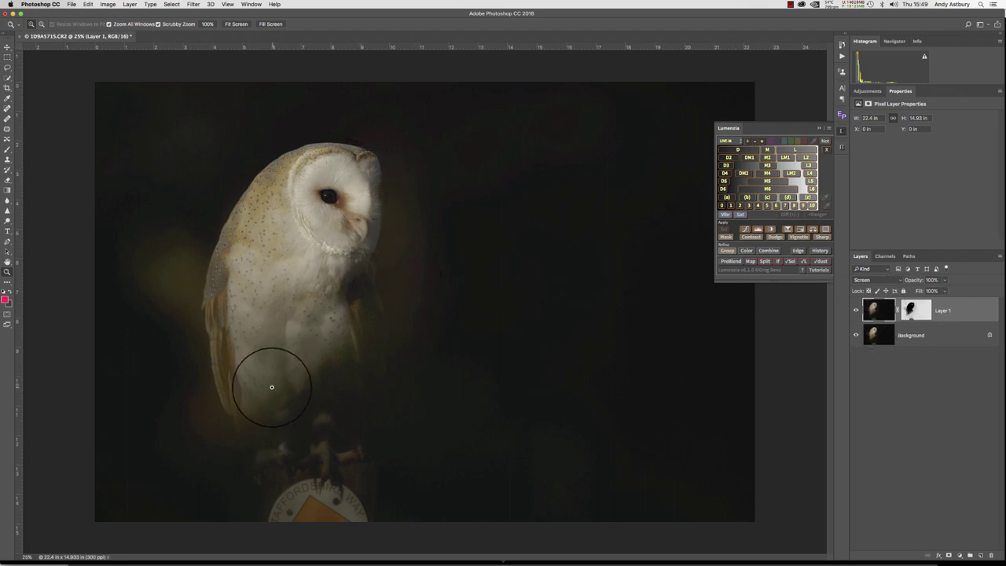
click(723, 158)
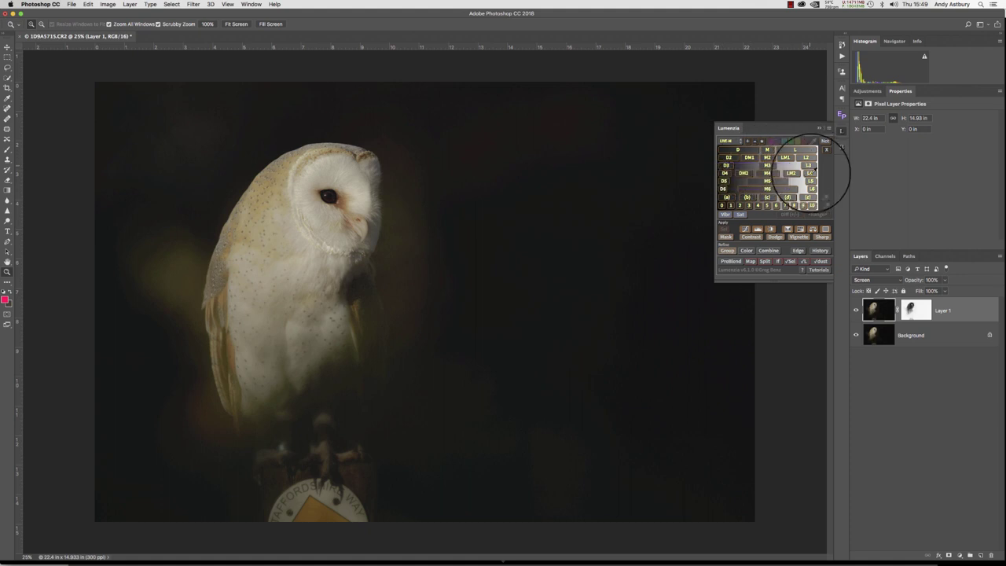
click(810, 174)
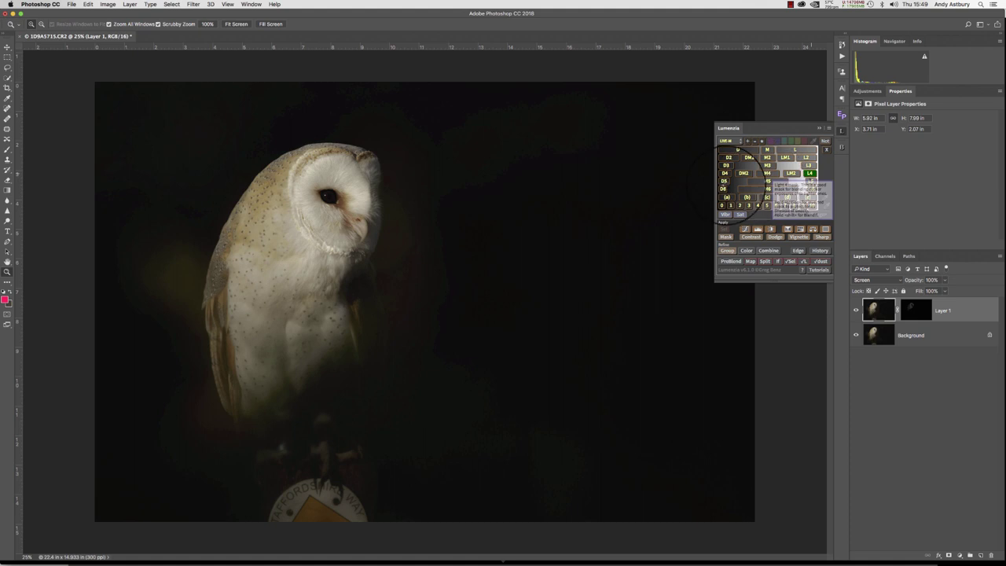
click(724, 181)
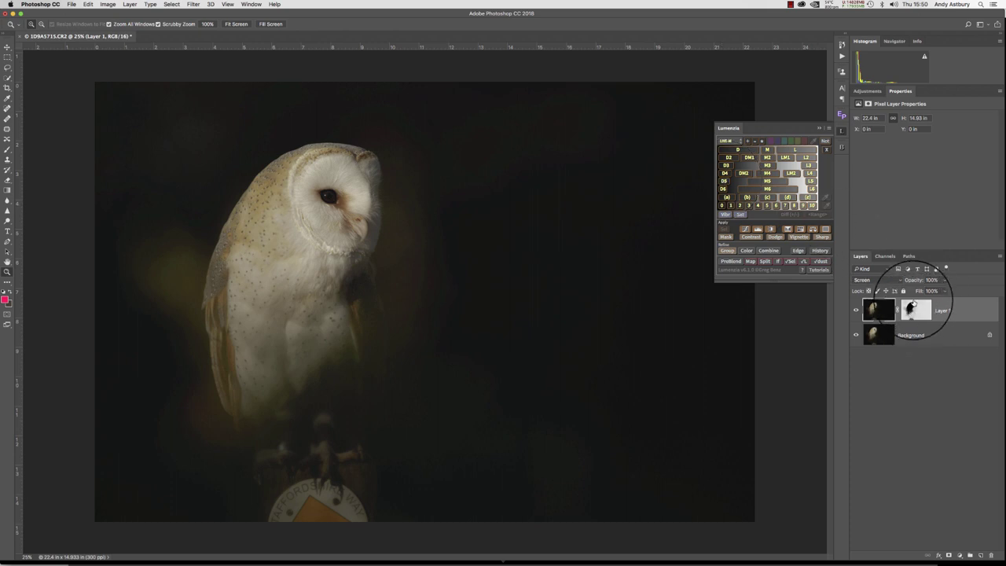
Target Layer 1's darks mask, showing 100% density and 0.0 px feather
click(913, 309)
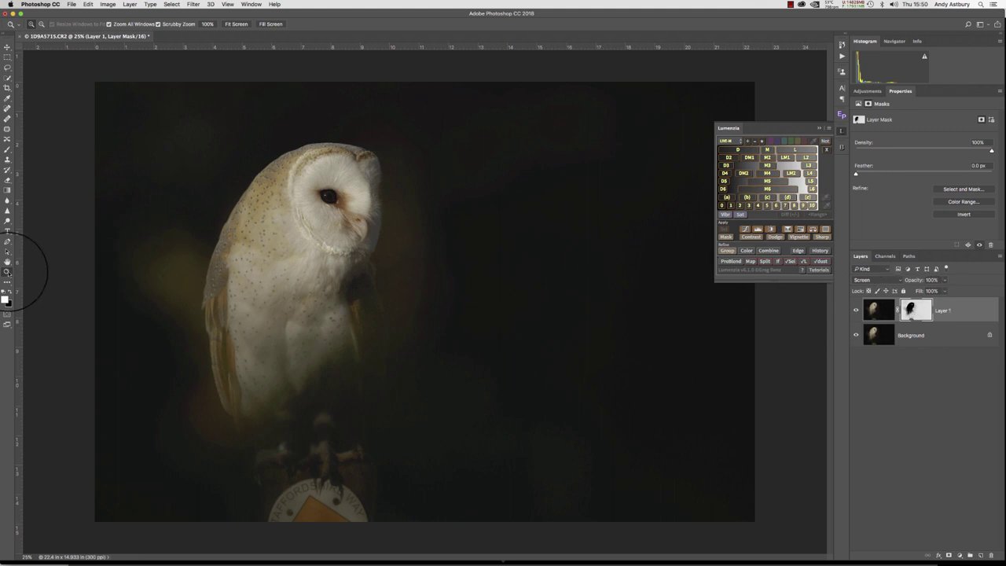
Zoom to 100% on the owl's head and toggle Layer 1 off and on to compare
double_click(14, 270)
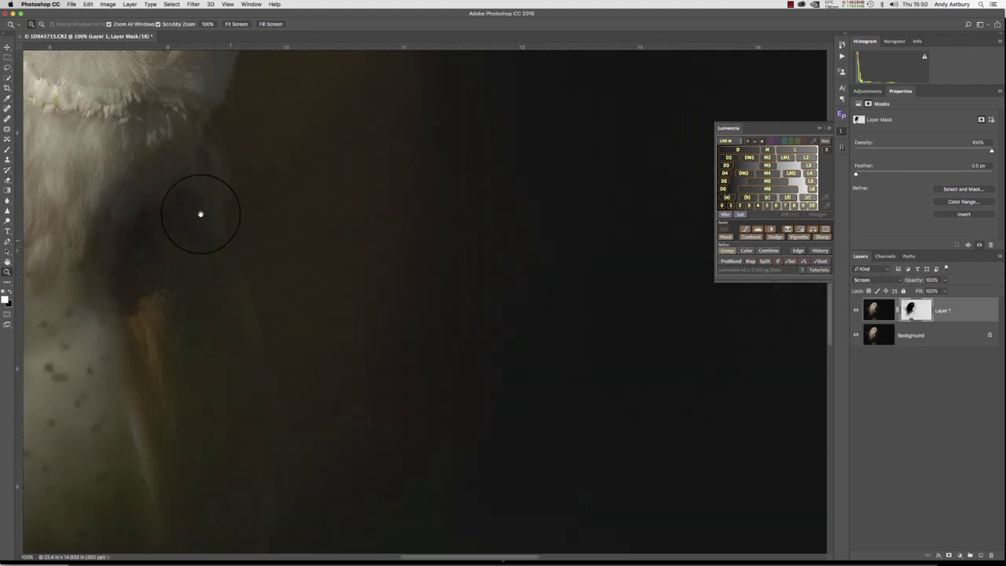
mouse_move(175, 194)
mouse_down()
mouse_move(459, 360)
mouse_move(487, 363)
mouse_up()
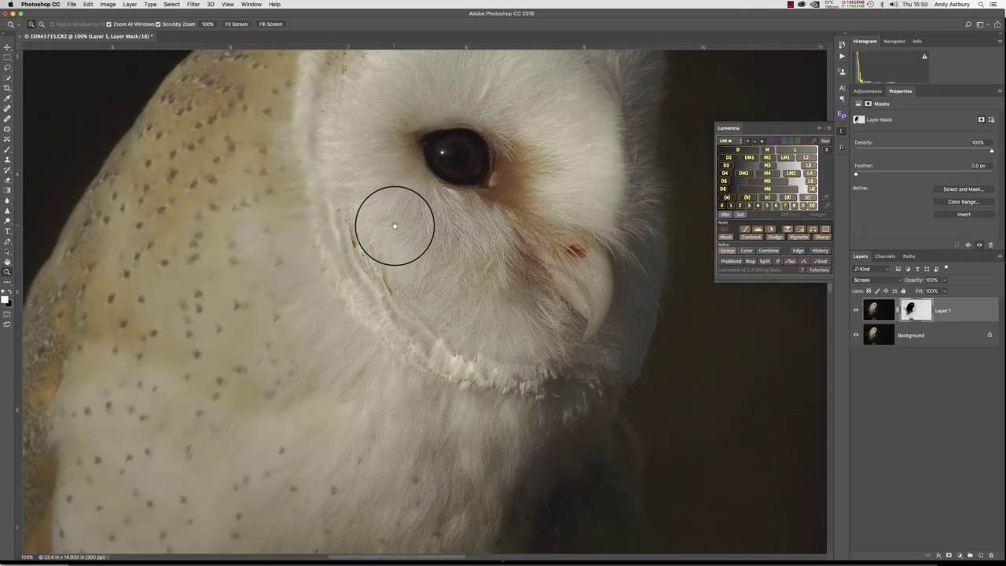
drag(393, 220, 406, 351)
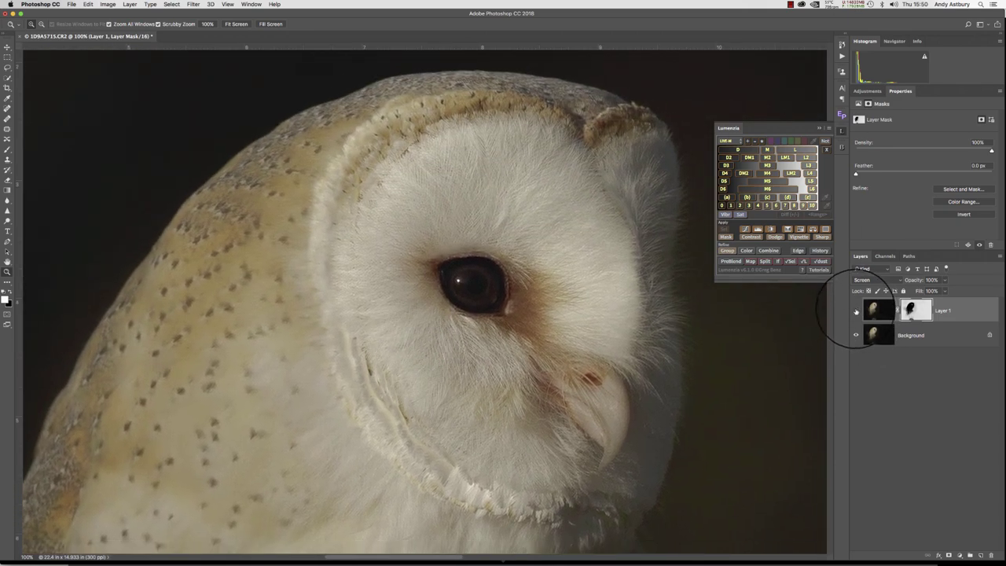
click(856, 310)
click(857, 310)
click(856, 310)
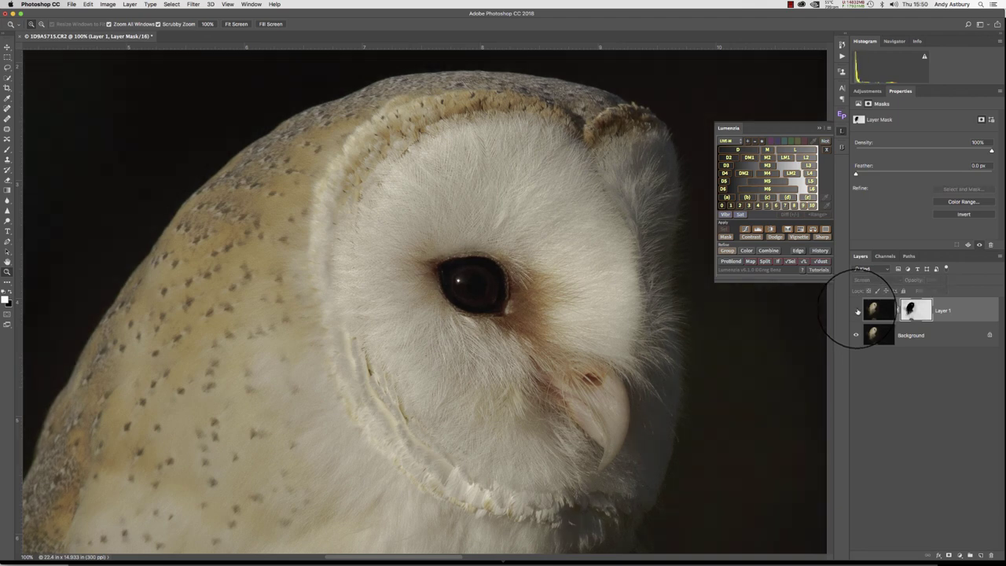
click(856, 310)
click(856, 310)
click(855, 312)
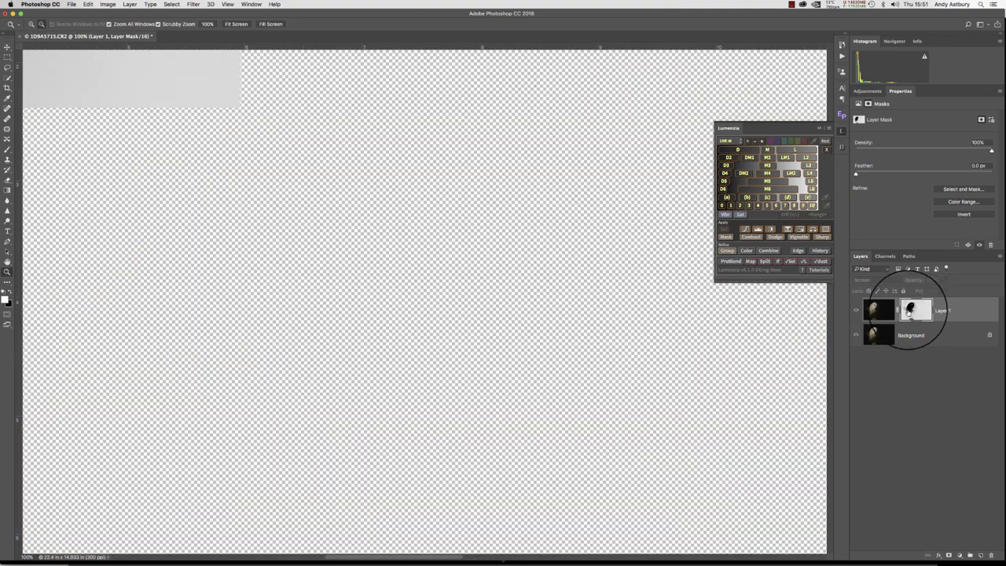
Brush white over the owl's eye on Layer 1's mask, viewing the mask alone
alt+click(917, 310)
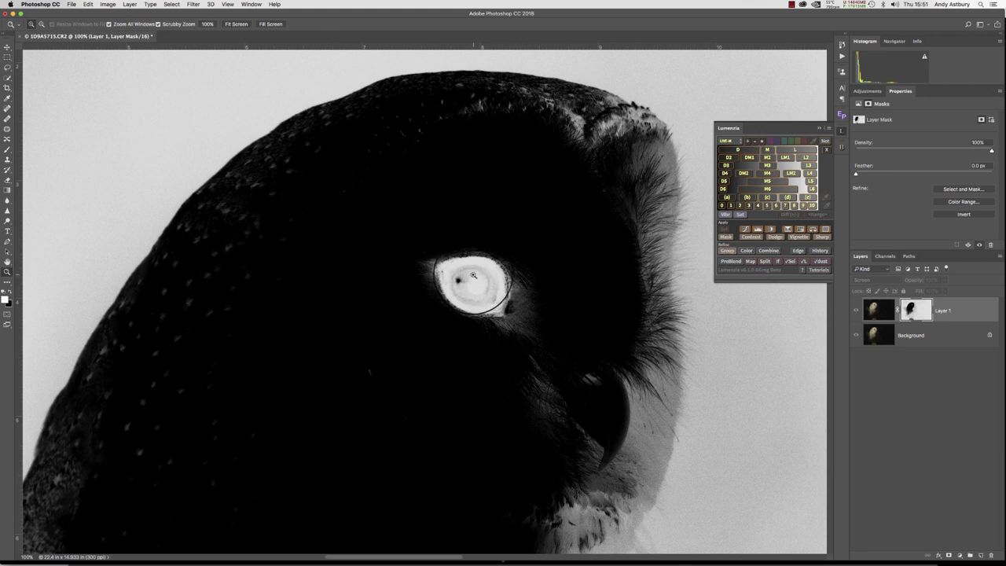
key(b)
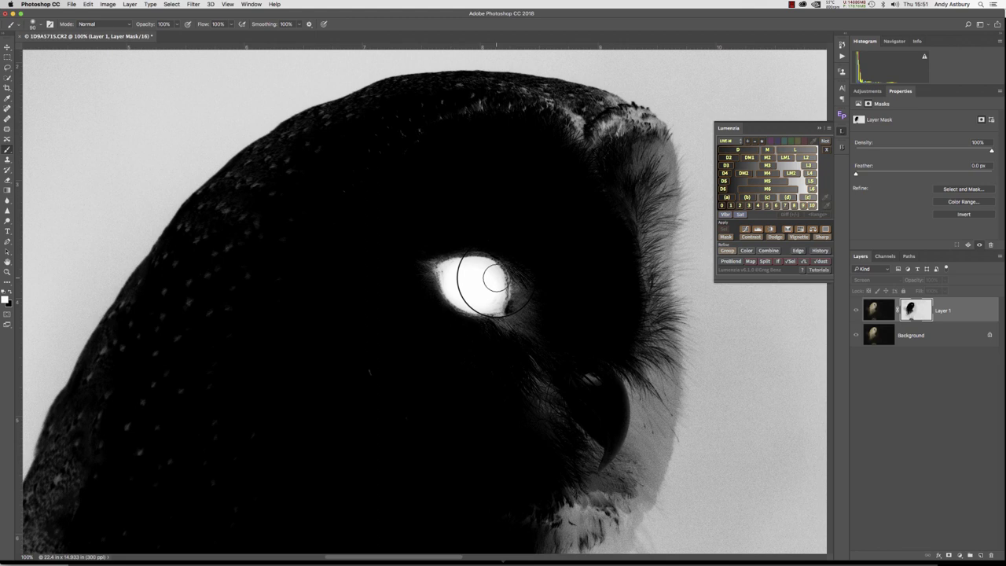
key(super+2)
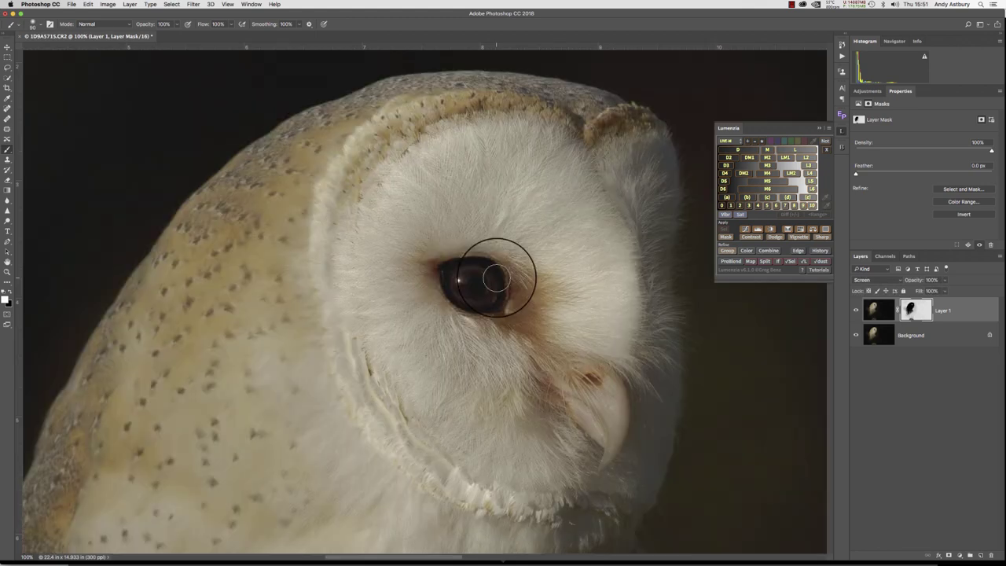
Toggle Layer 1 off and on to compare the eye brightening before and after
click(854, 311)
click(854, 311)
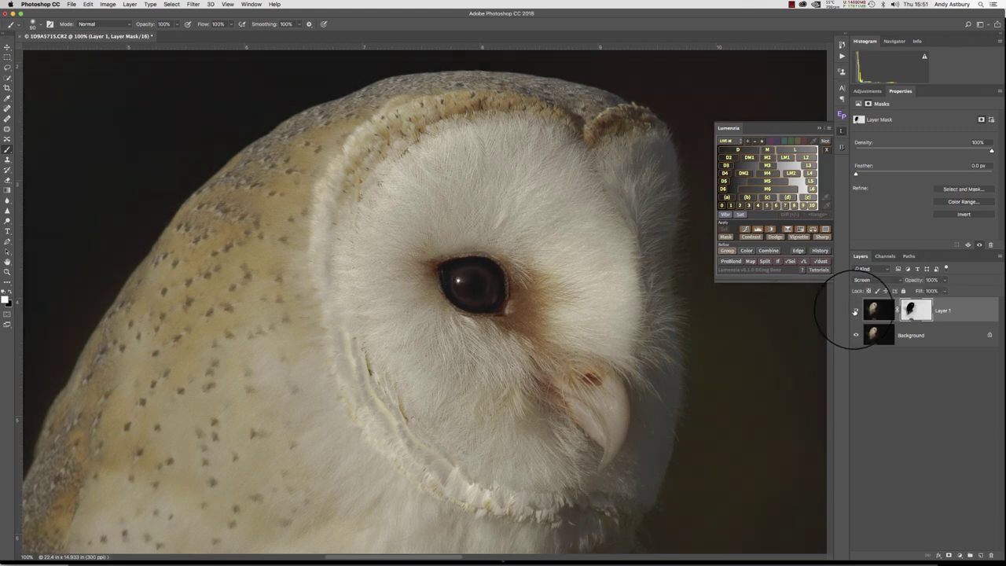
click(855, 312)
click(856, 312)
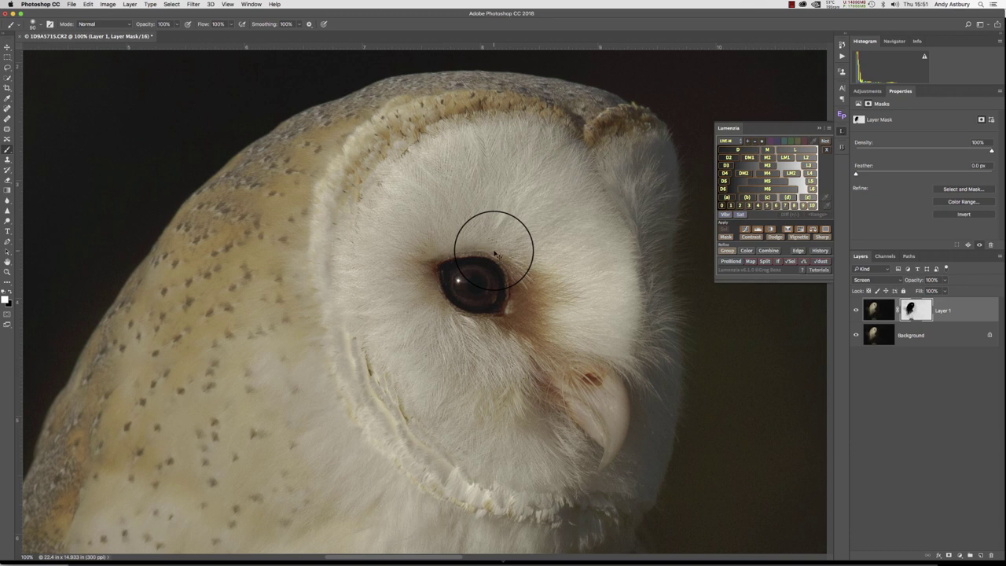
Zoom out to 25% and paint extra white over the owl's face on the mask
key(super+minus)
key(super+minus)
key(super+minus)
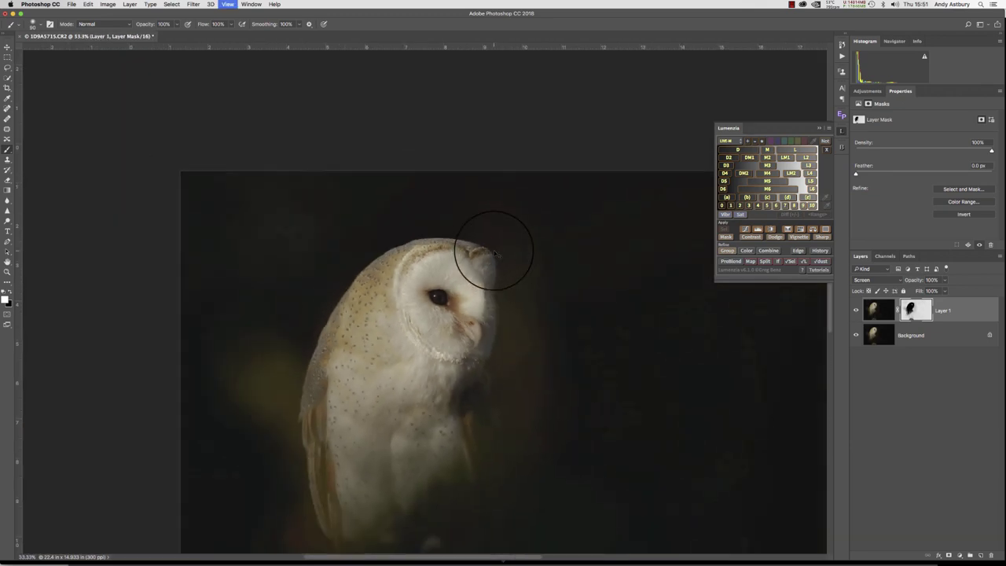
key(super+minus)
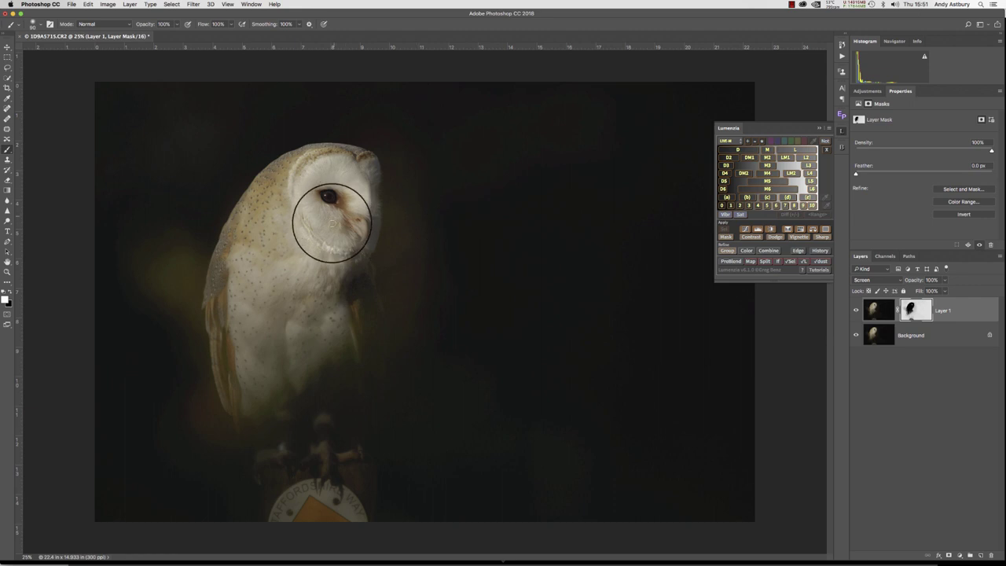
mouse_move(337, 220)
mouse_down()
mouse_move(329, 250)
mouse_move(358, 202)
mouse_move(359, 159)
mouse_move(291, 173)
mouse_move(283, 222)
mouse_move(324, 255)
mouse_move(342, 238)
mouse_move(294, 245)
mouse_move(304, 259)
mouse_move(325, 255)
mouse_move(345, 229)
mouse_move(359, 184)
mouse_move(336, 163)
mouse_move(295, 181)
mouse_move(326, 252)
mouse_move(316, 281)
mouse_move(269, 300)
mouse_move(243, 277)
mouse_move(295, 294)
mouse_move(339, 237)
mouse_move(349, 204)
mouse_move(323, 184)
mouse_up()
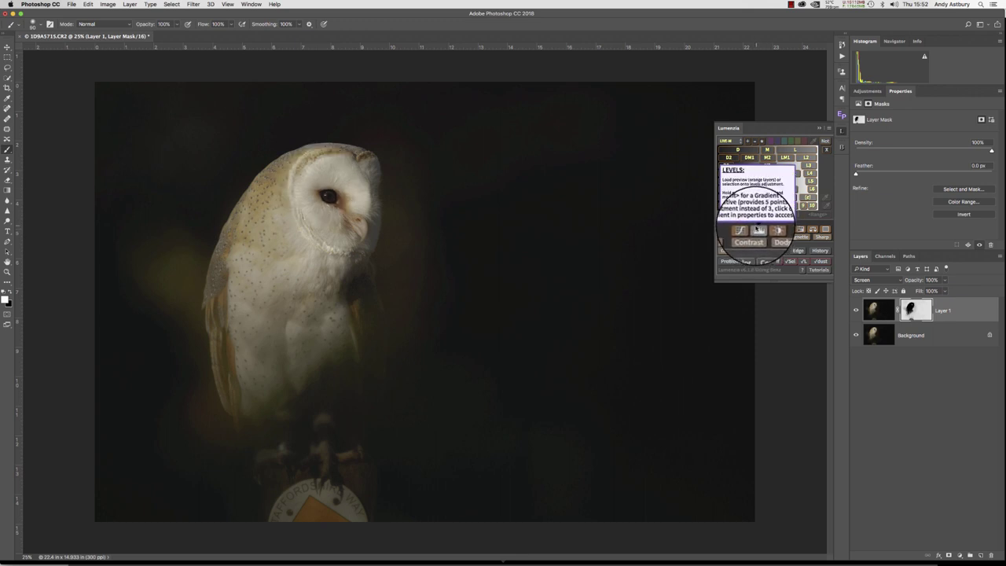
Add a Lumenzia Levels adjustment layer with an L lights luminosity mask
click(758, 229)
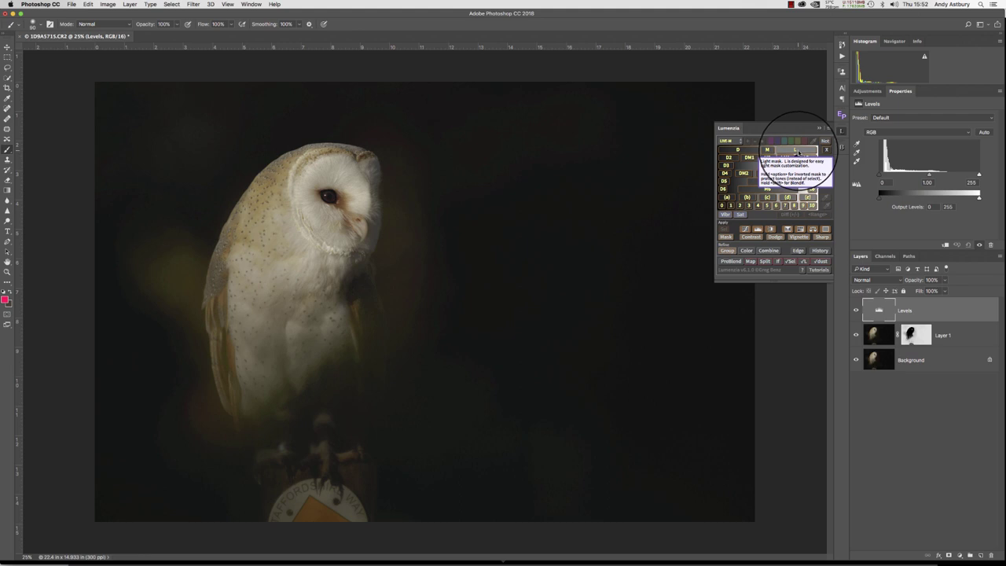
click(798, 150)
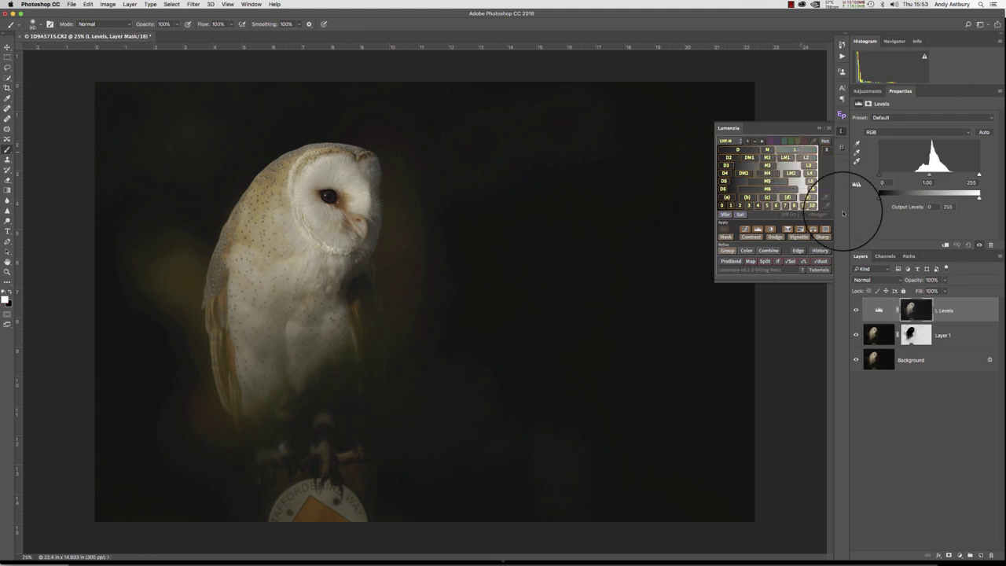
Narrow the Levels layer's mask to Lumenzia's L2 brightest tones and return to colour view
alt+click(910, 312)
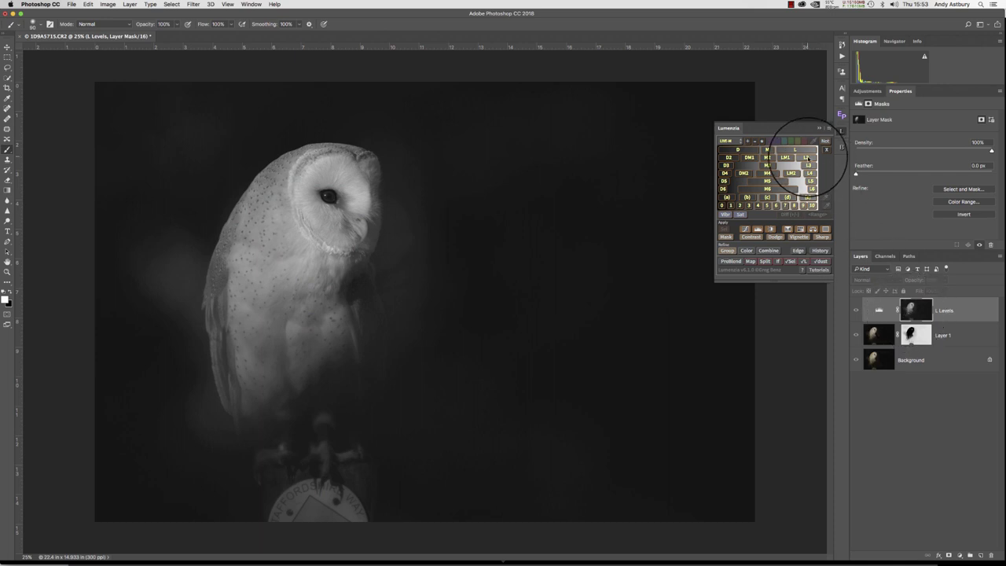
click(806, 157)
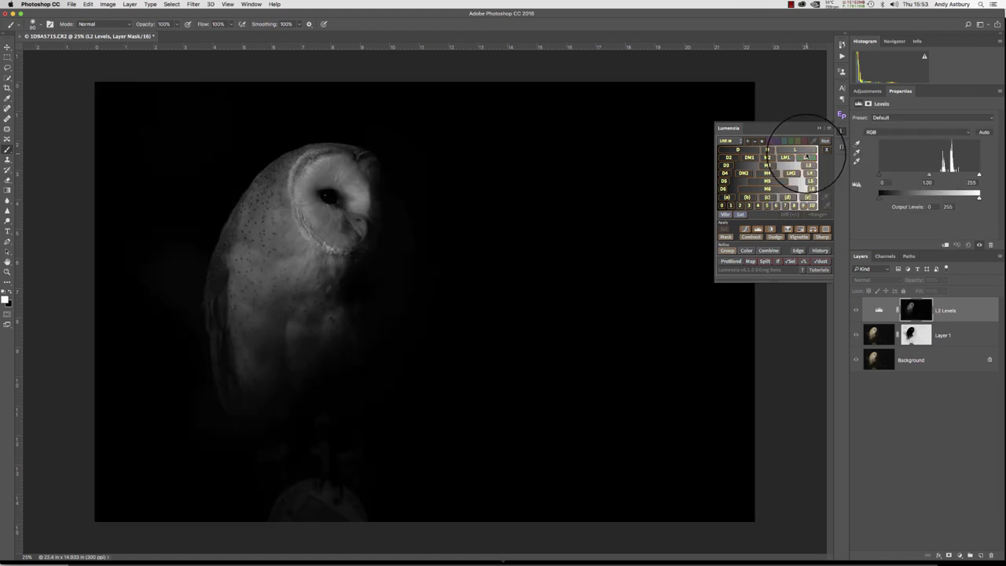
click(878, 311)
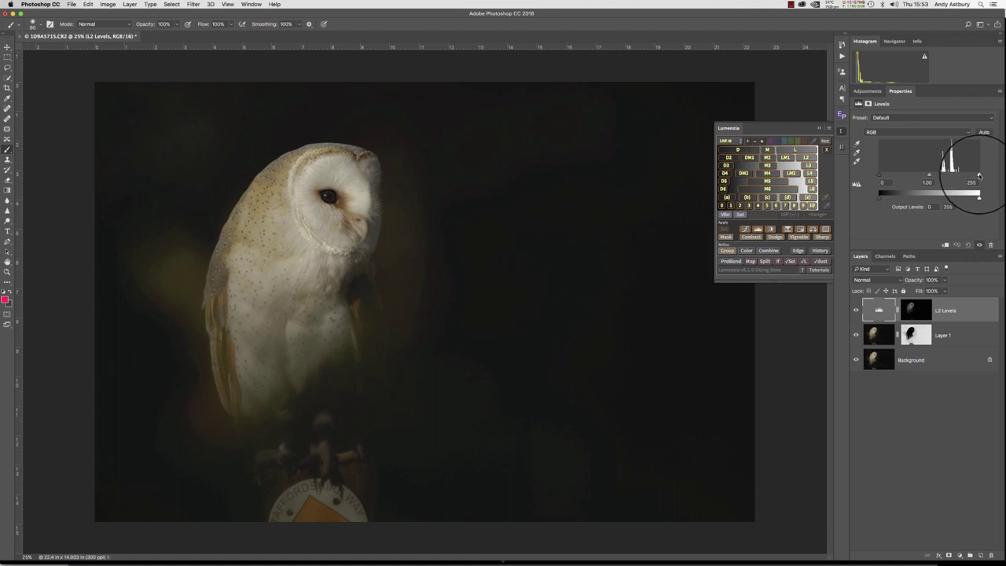
Set the L2 Levels white input to 187 and its blend mode to Luminosity
drag(980, 174, 953, 175)
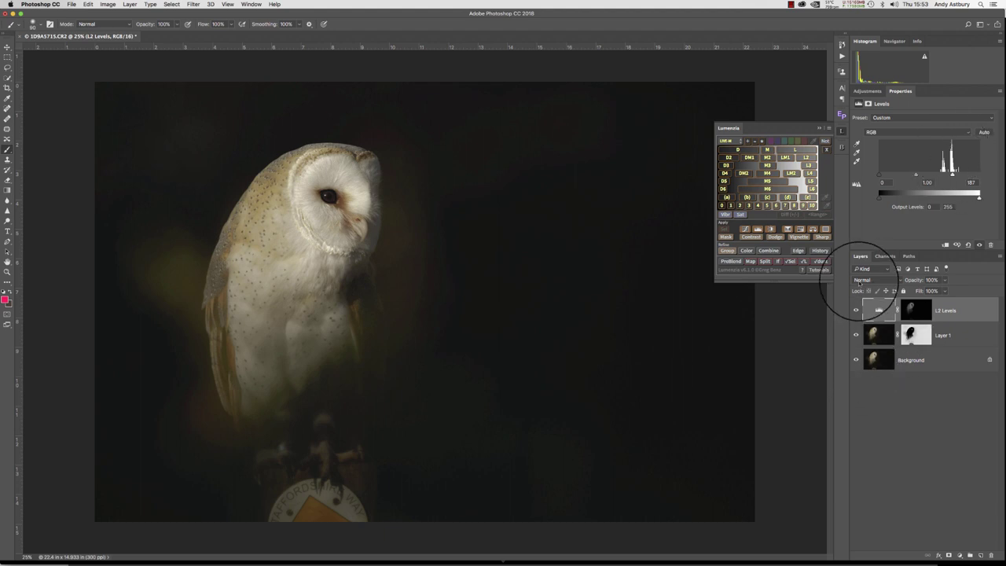
click(860, 281)
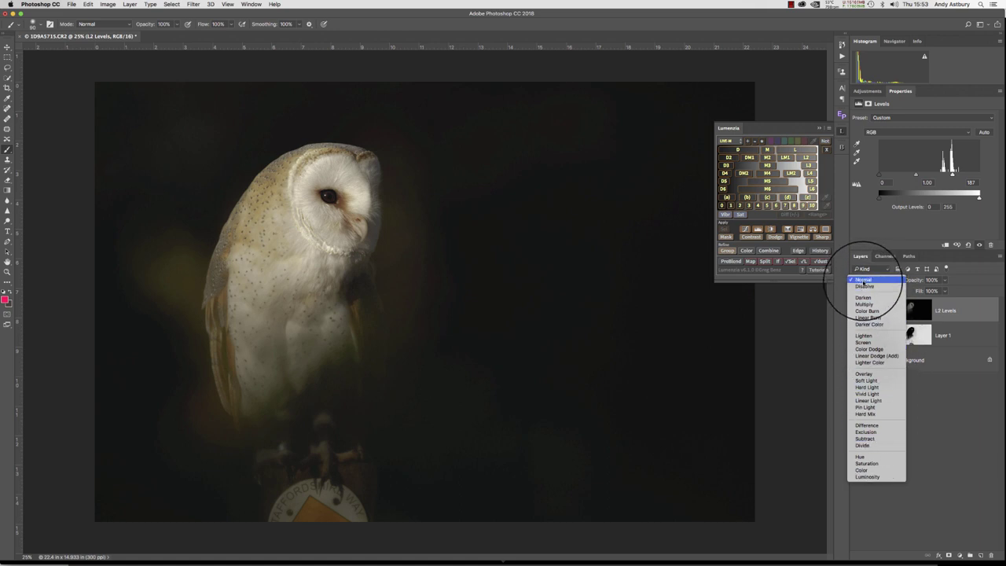
click(874, 477)
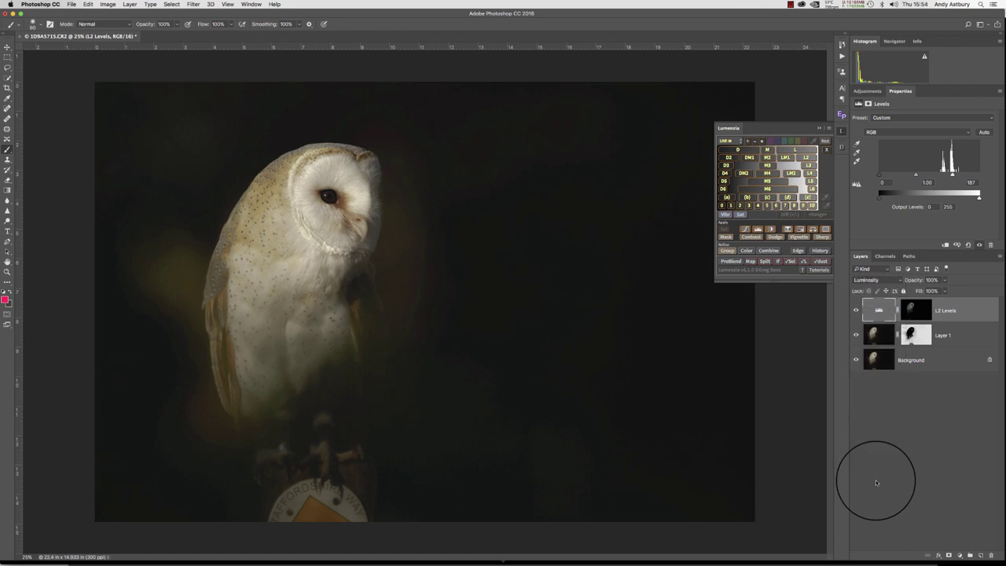
click(841, 115)
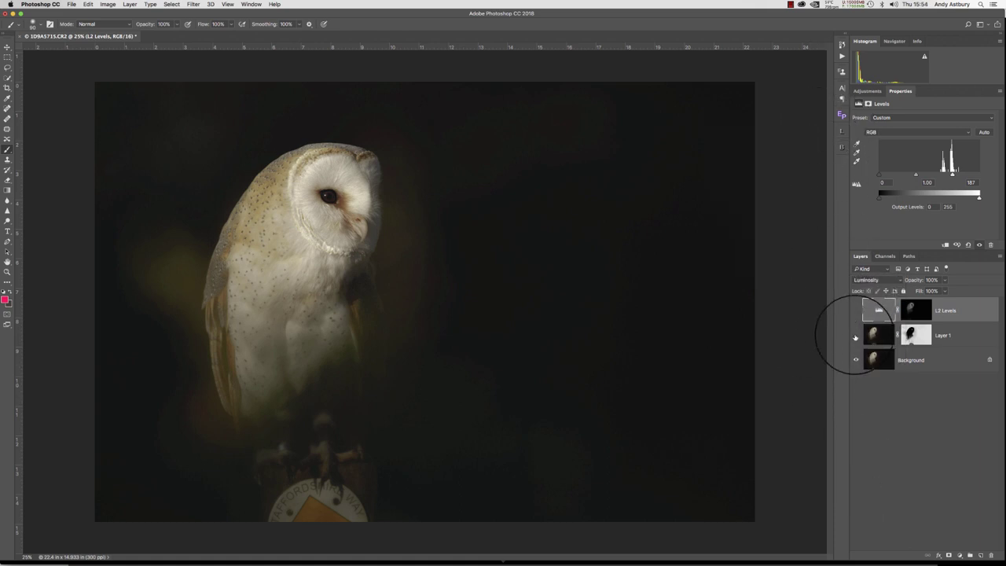
alt+click(856, 359)
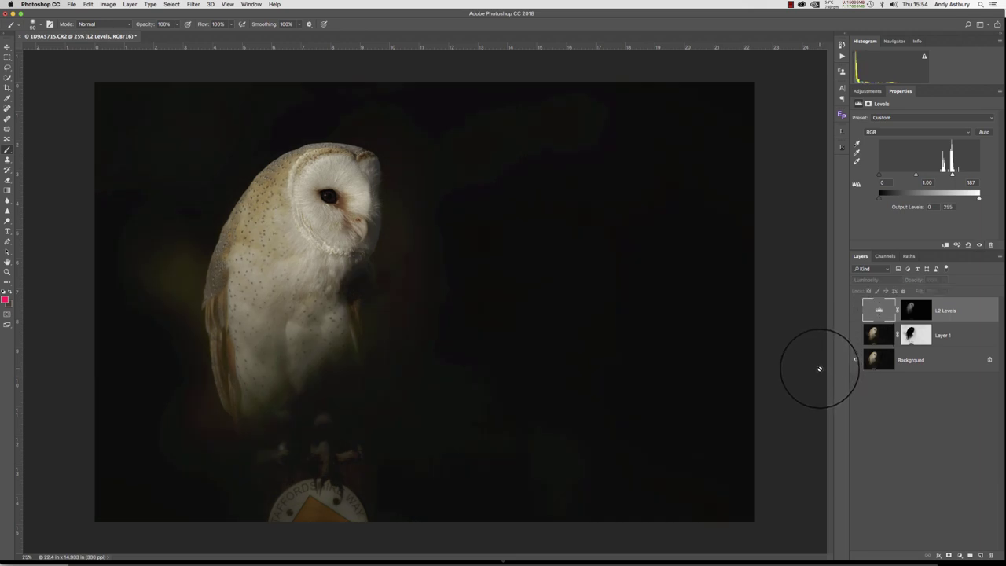
drag(856, 335, 856, 310)
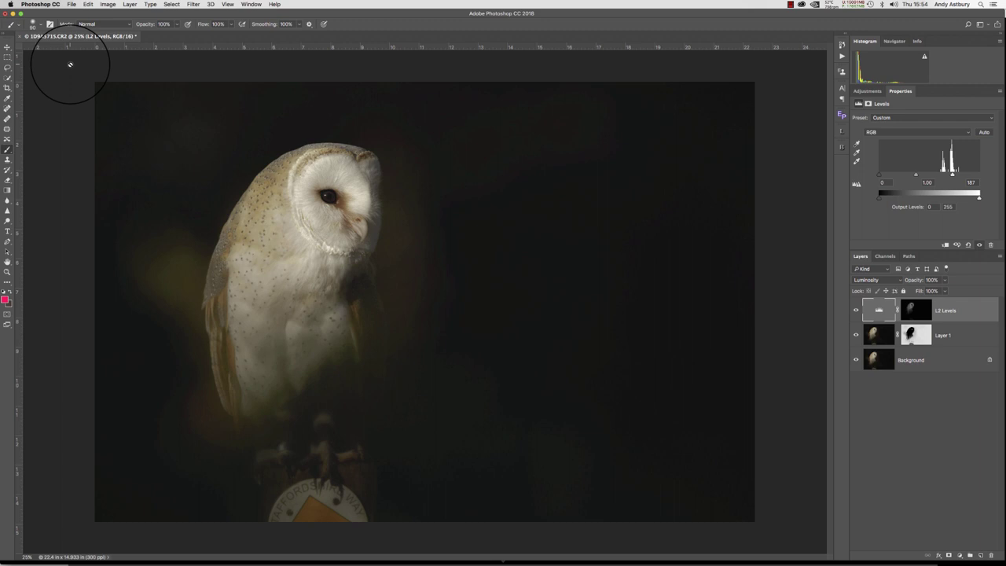
Save the owl edit as 1D9A5715-Edit-6.tif and return to Lightroom Classic
click(70, 3)
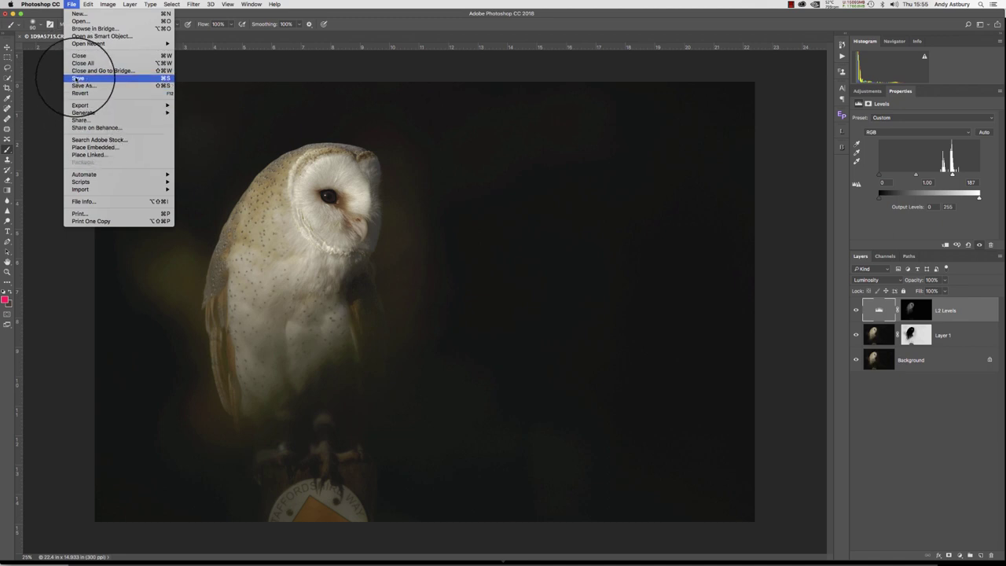
click(350, 472)
drag(329, 530, 325, 563)
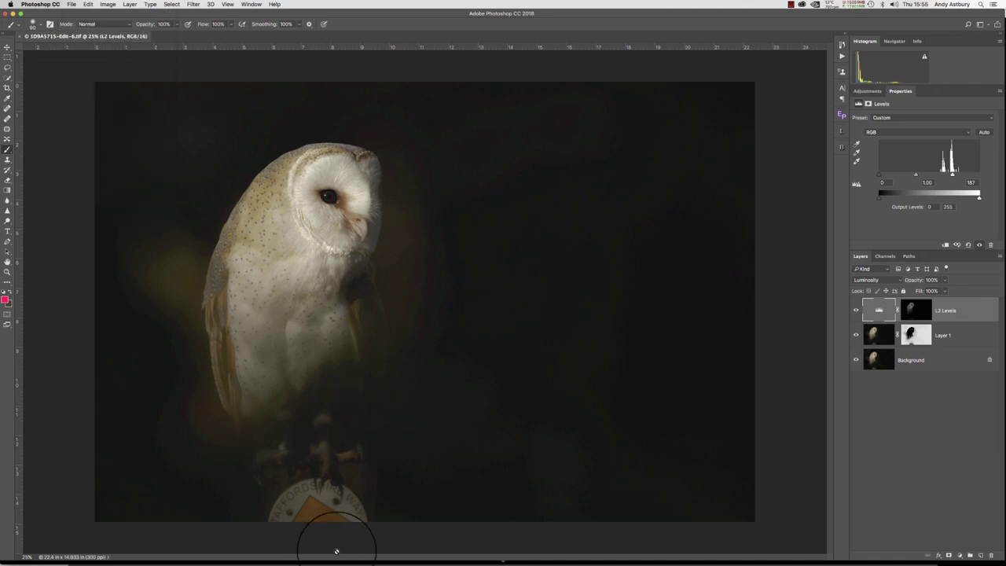
key(super+Tab)
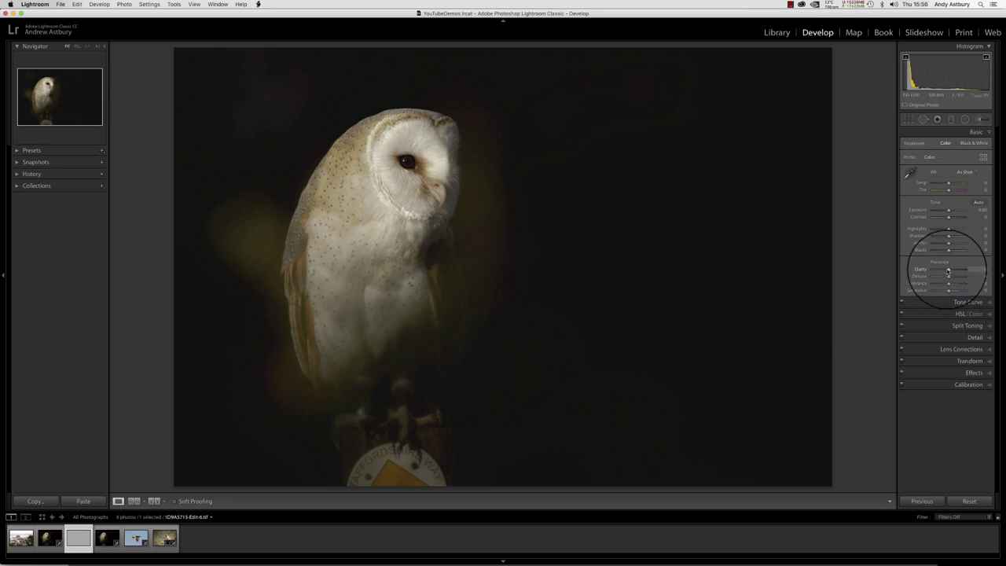
drag(948, 270, 955, 270)
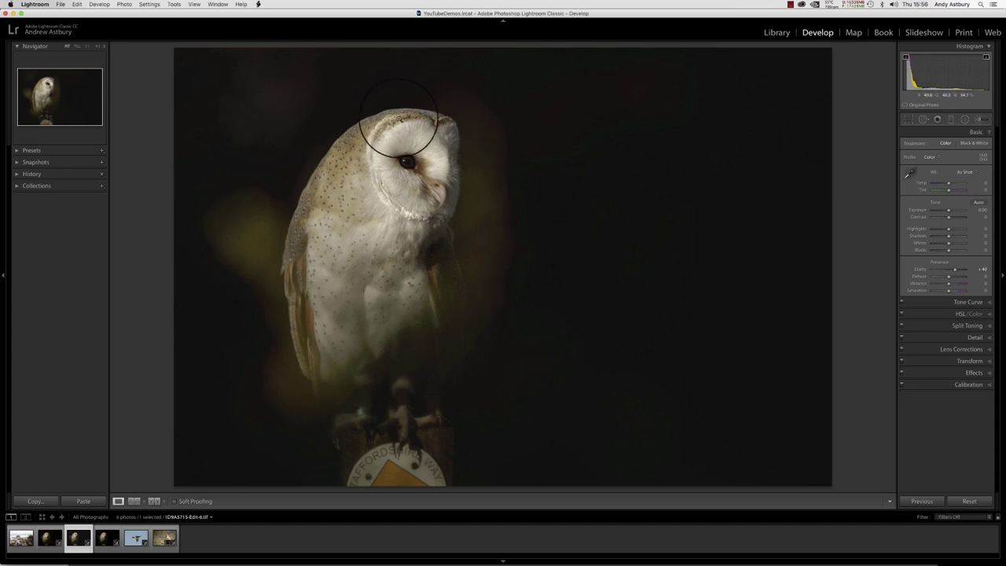
double_click(921, 269)
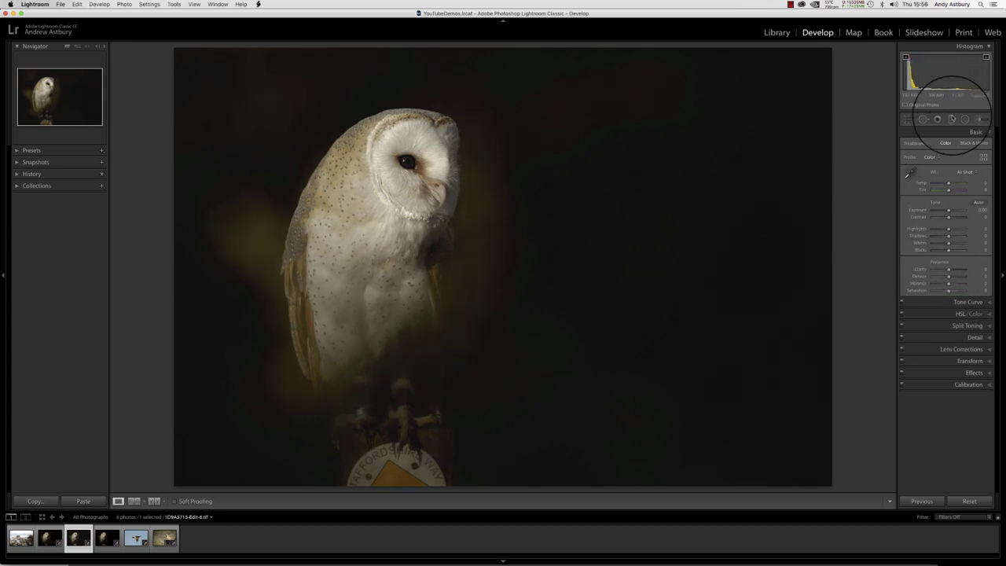
Paint an Adjustment Brush Clarity mask over the owl's eye, toggling edit pins with H
click(980, 120)
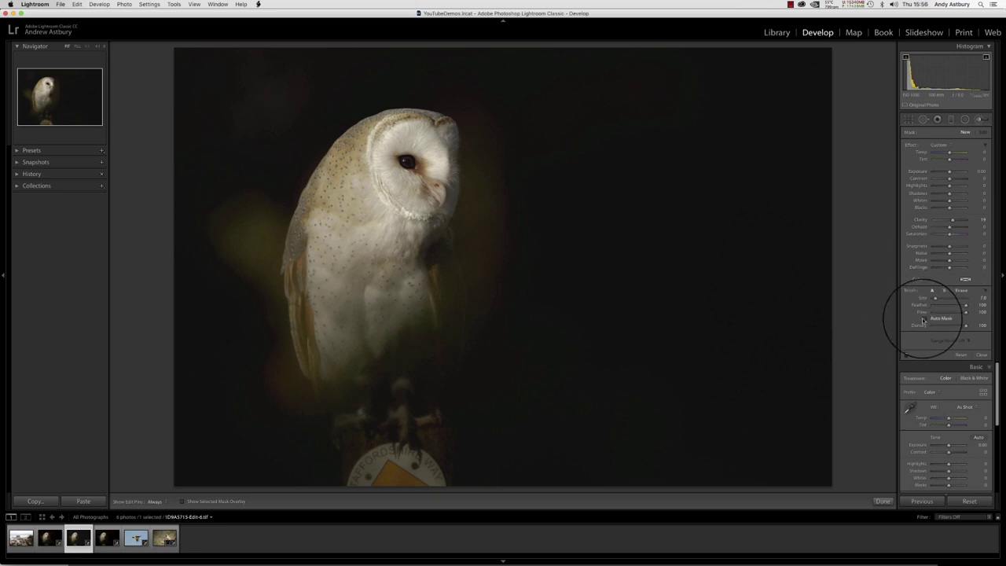
key(h)
mouse_move(432, 148)
mouse_down()
mouse_move(390, 128)
mouse_move(379, 141)
mouse_move(411, 146)
mouse_move(409, 134)
mouse_move(385, 153)
mouse_move(386, 183)
mouse_move(398, 198)
mouse_move(441, 181)
mouse_move(405, 217)
mouse_move(399, 252)
mouse_move(354, 206)
mouse_move(377, 145)
mouse_up()
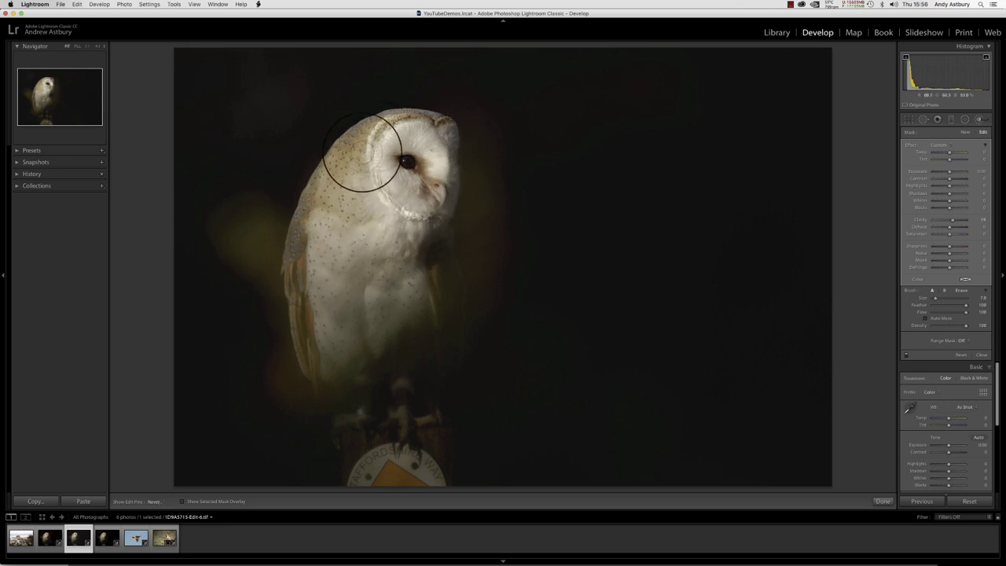
key(h)
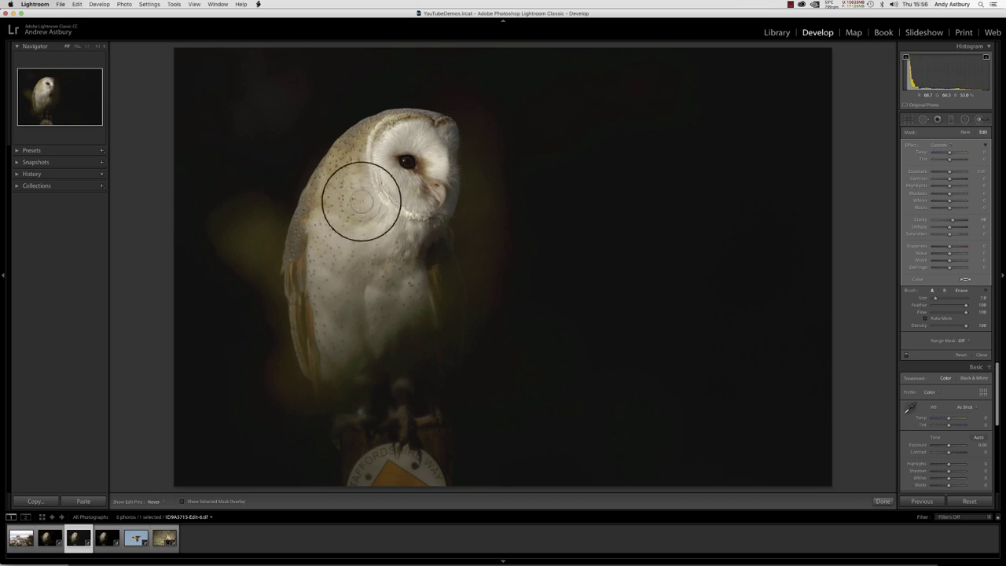
key(h)
key(h)
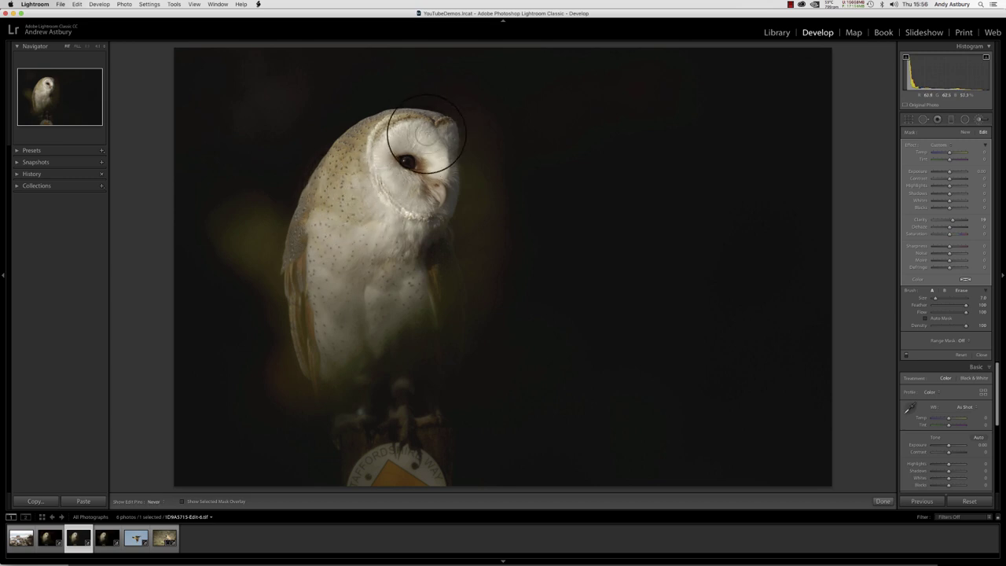
key(h)
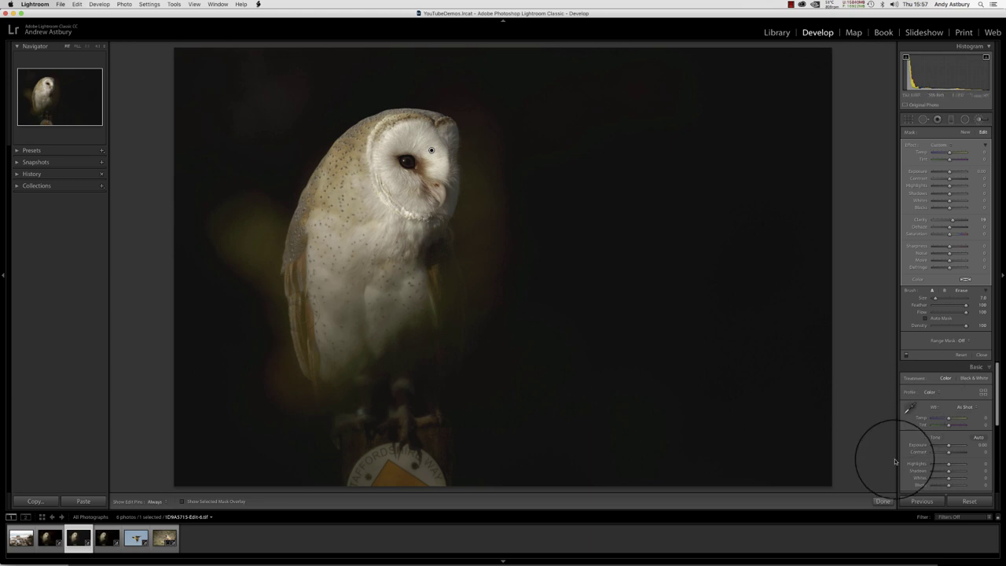
Finish the brush adjustment and nudge Temp slightly warmer, giving a Custom white balance
click(882, 501)
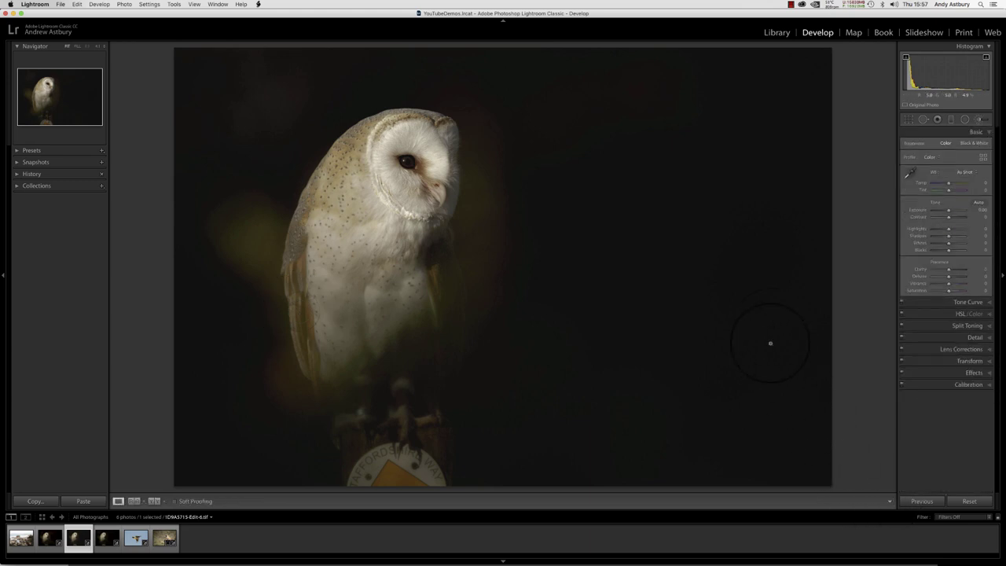
click(981, 185)
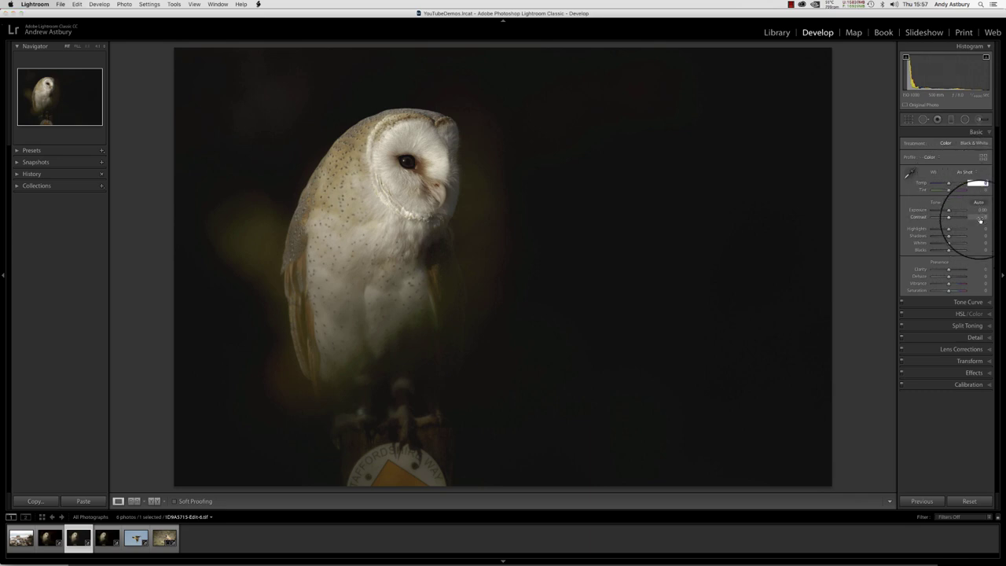
key(Up)
key(Up)
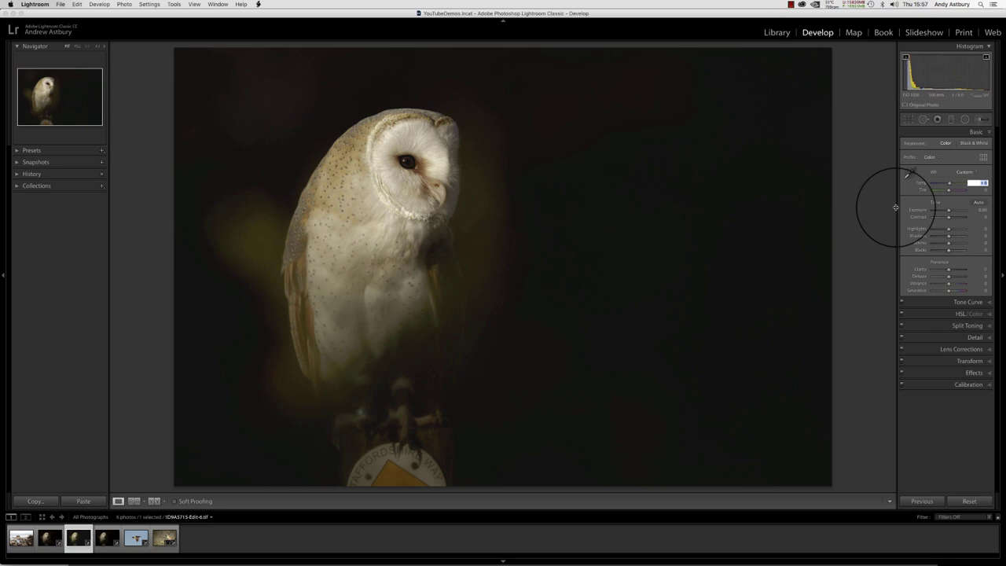
Add a dark Highlight Priority post-crop vignette in Effects, then ease its Amount slightly
click(968, 373)
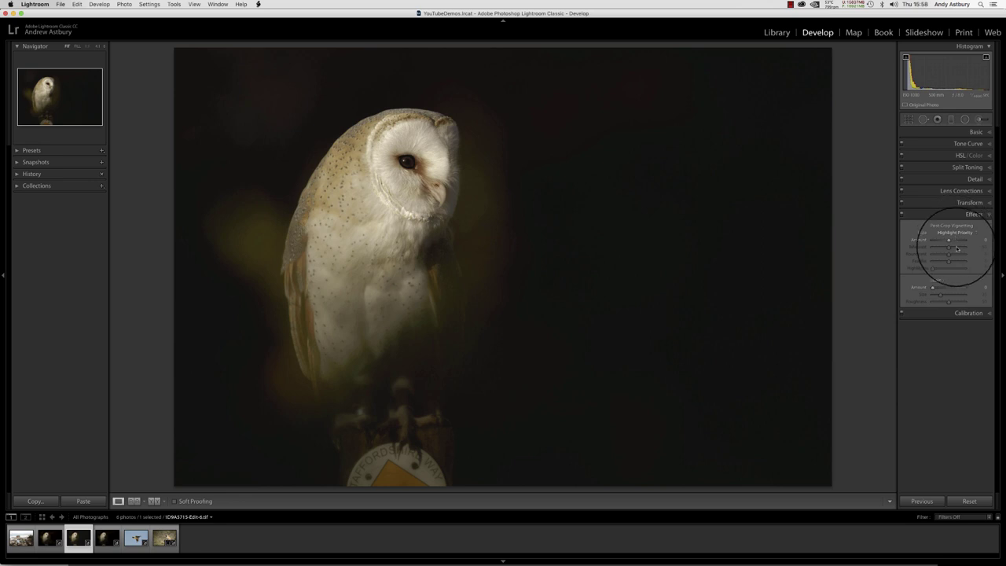
drag(949, 242, 930, 243)
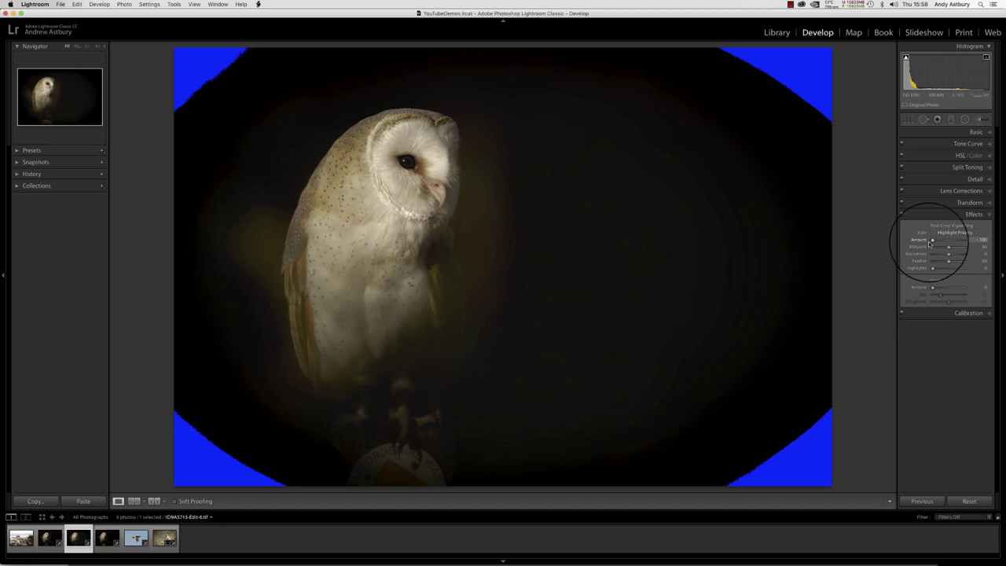
drag(931, 241, 941, 244)
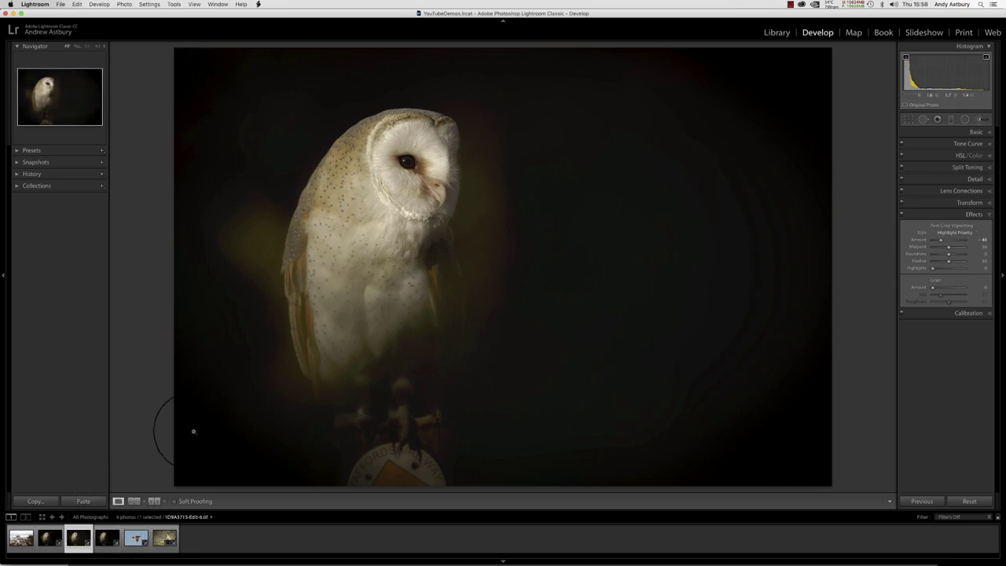
Reset the original CR2's develop settings, then reselect the edited 1D9A5715-Edit-6.tif
click(105, 540)
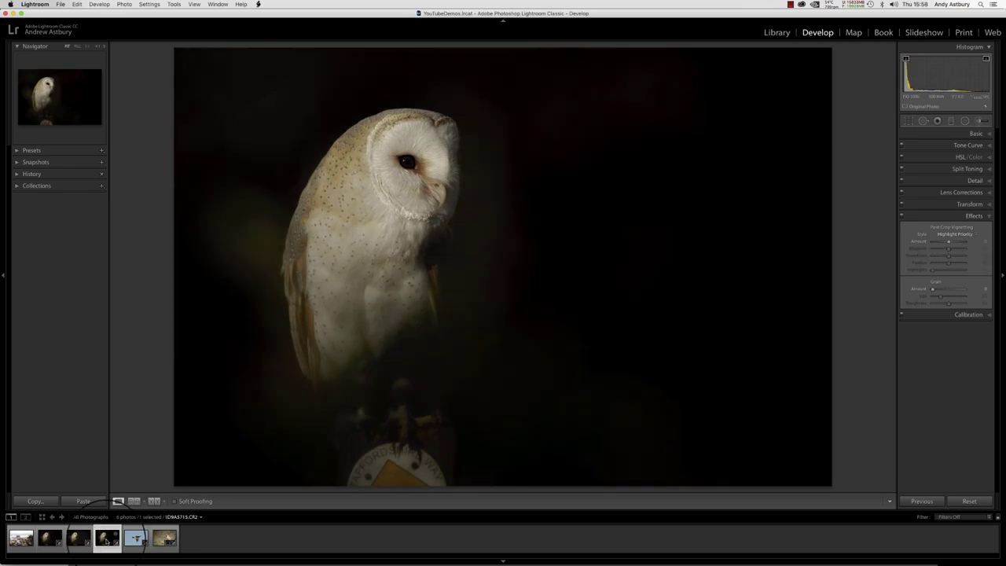
click(968, 501)
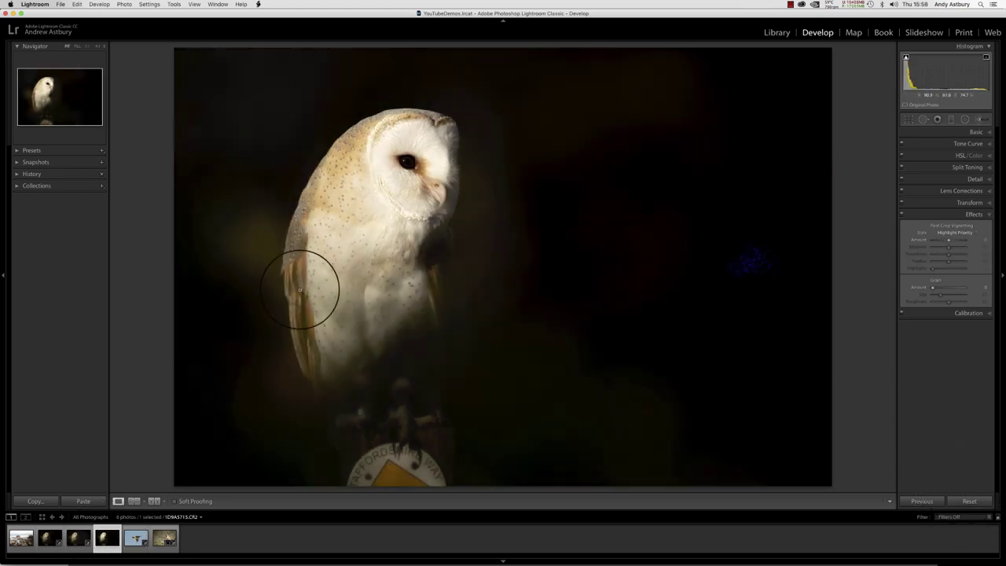
click(79, 539)
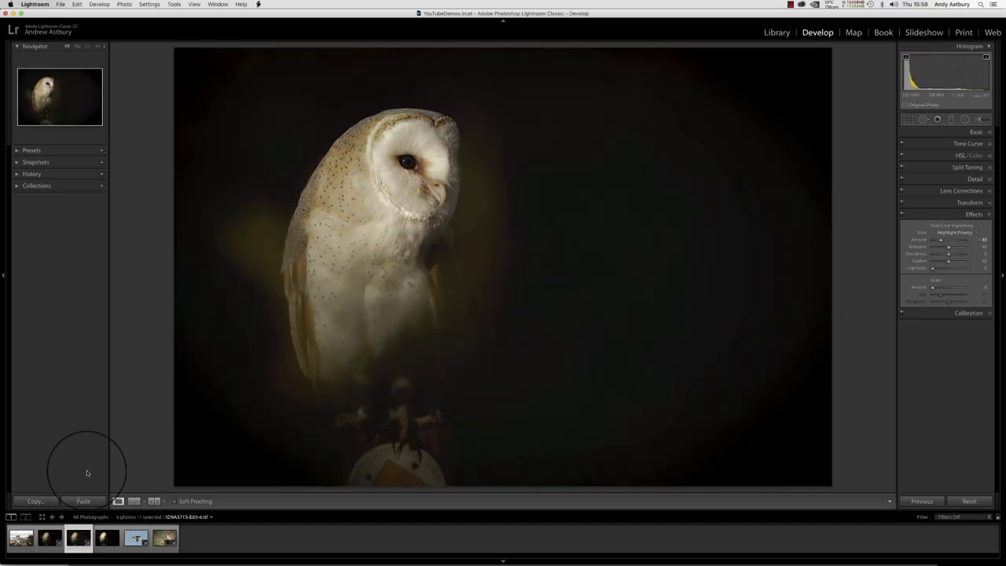